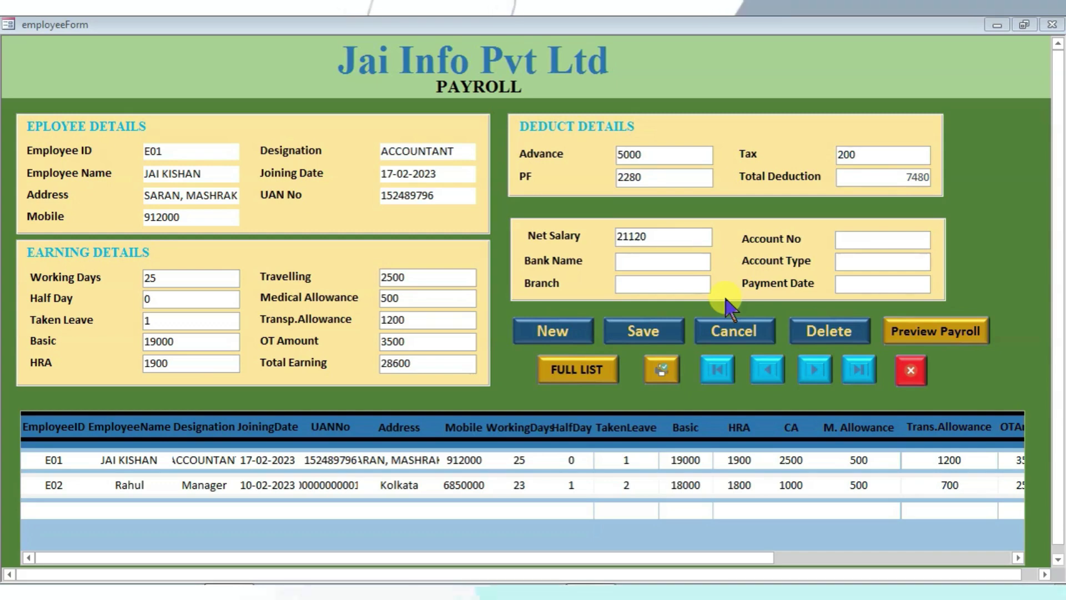
- Preview the current employee's Salary Slip and open its Print dialog
left_click(957, 332)
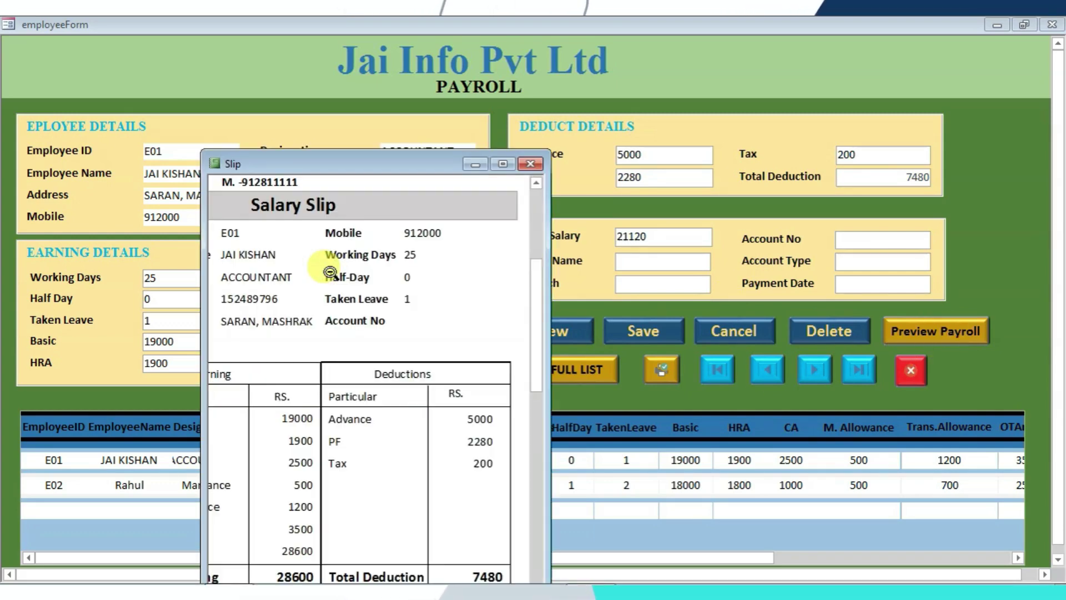
left_click(522, 165)
left_click(662, 380)
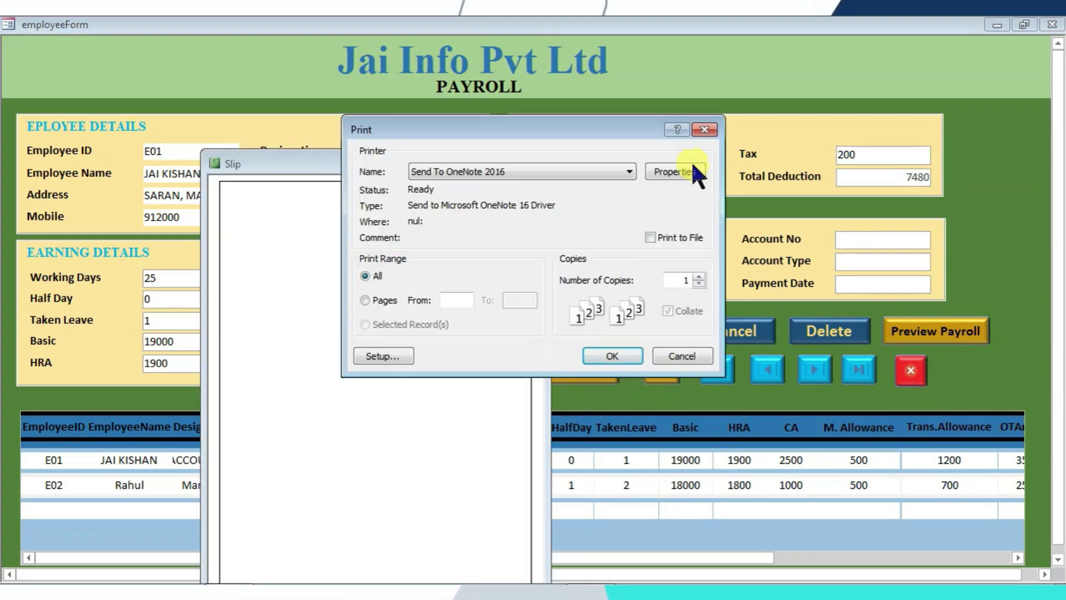
- Close the Print dialog, the Salary Slip and employeeForm
left_click(704, 130)
left_click(536, 165)
left_click(649, 367)
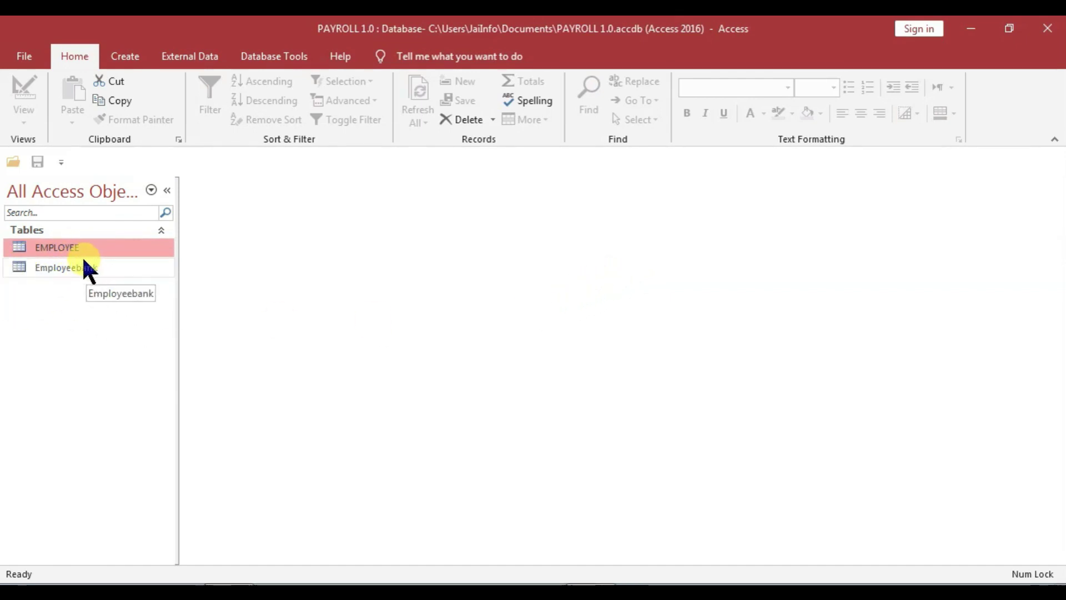
- Start a new query design containing the EMPLOYEE and Employeebank tables
left_click(126, 58)
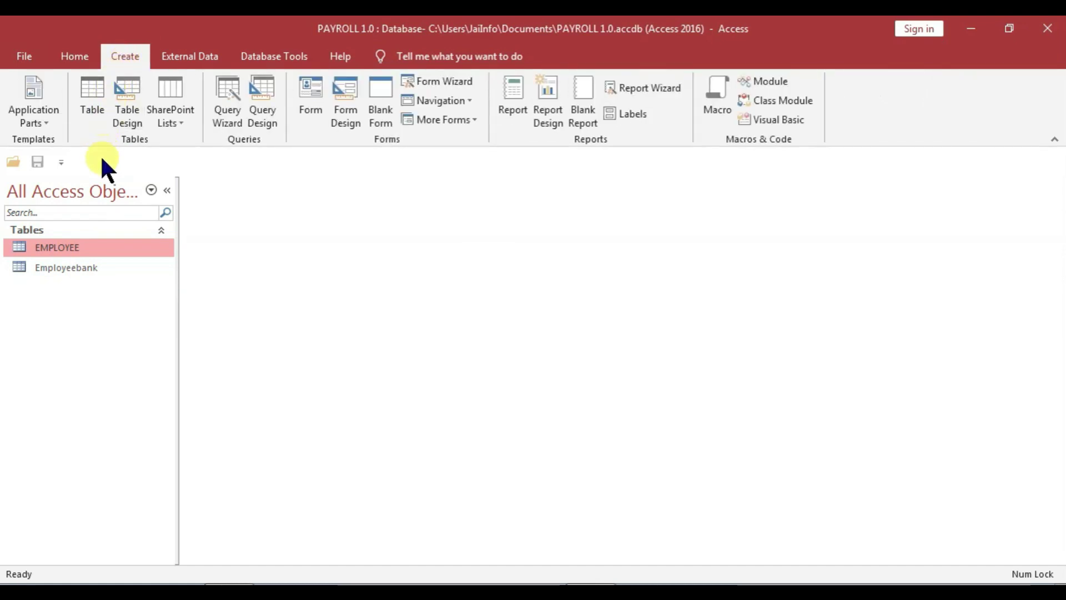
left_click(270, 124)
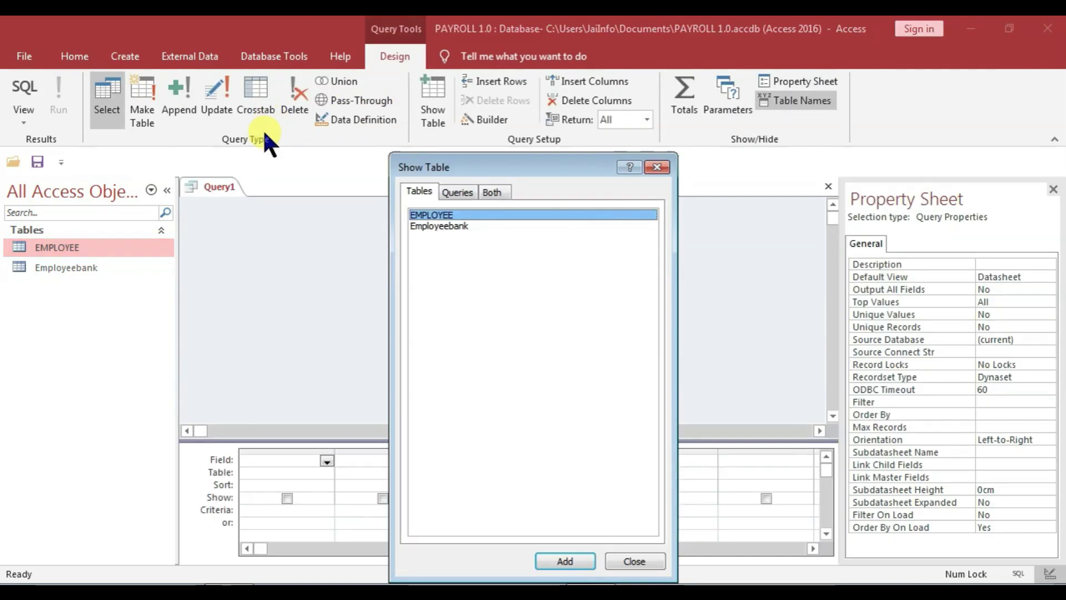
left_click(581, 562)
left_click(460, 227)
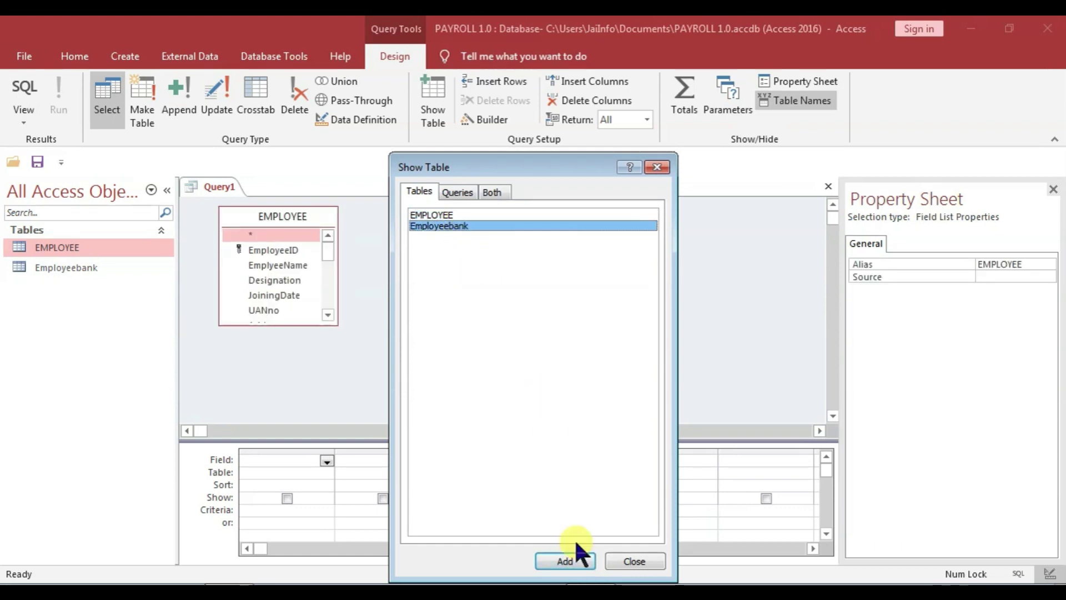
left_click(575, 560)
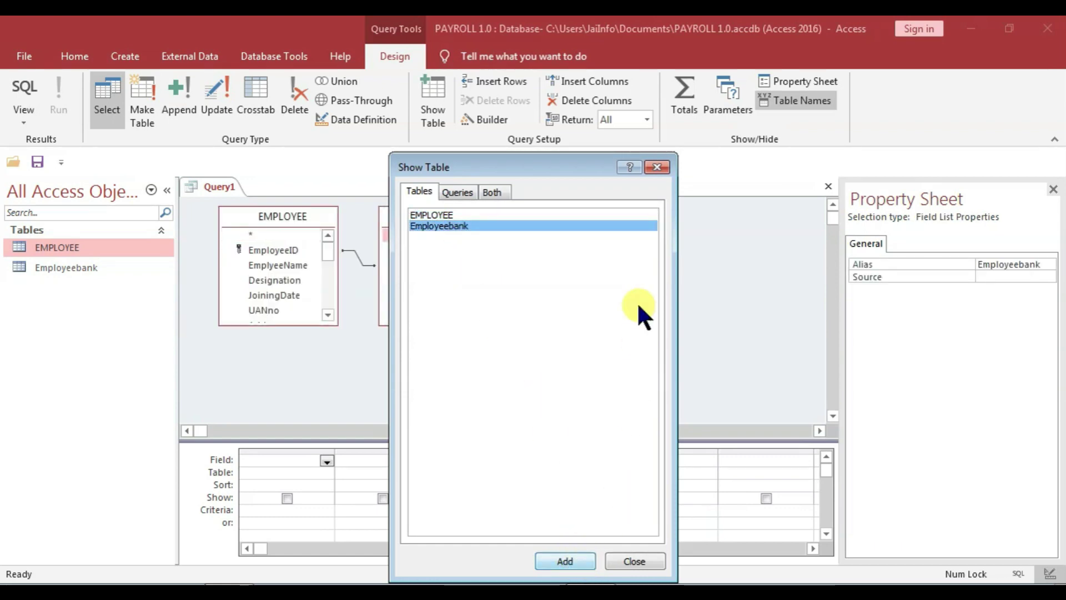
left_click(647, 166)
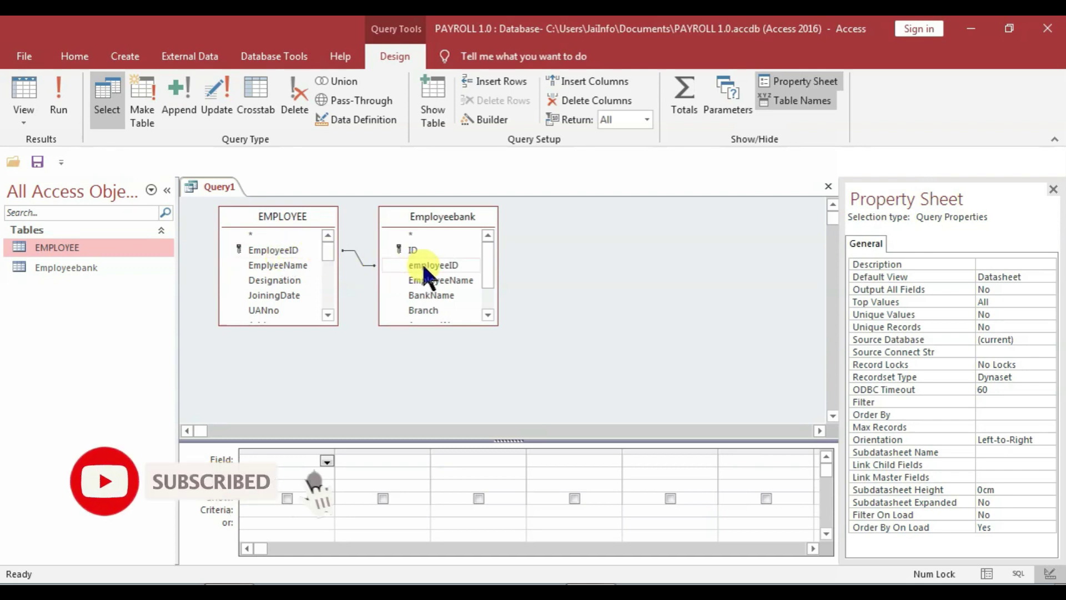
- Set the EmployeeID join to include all records from EMPLOYEE (join option 2)
double_click(354, 251)
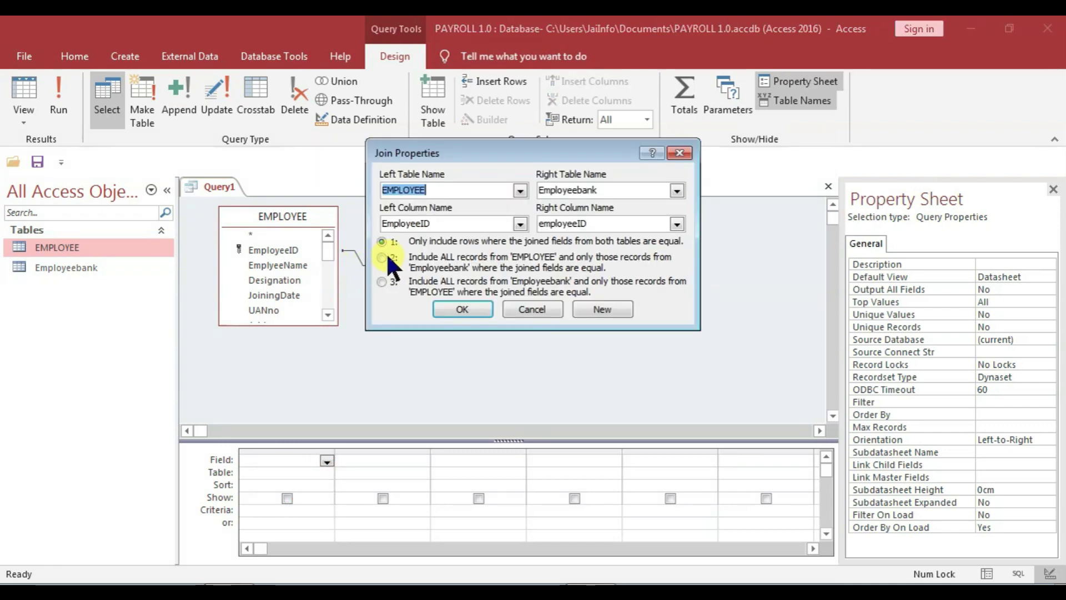
left_click(382, 257)
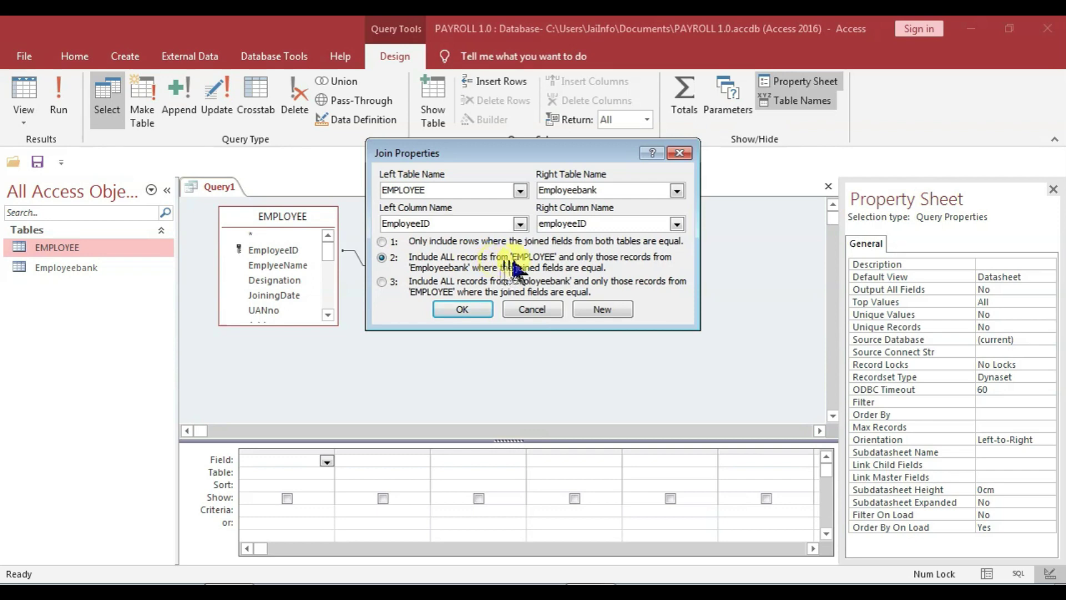
left_click(458, 309)
left_click(269, 250)
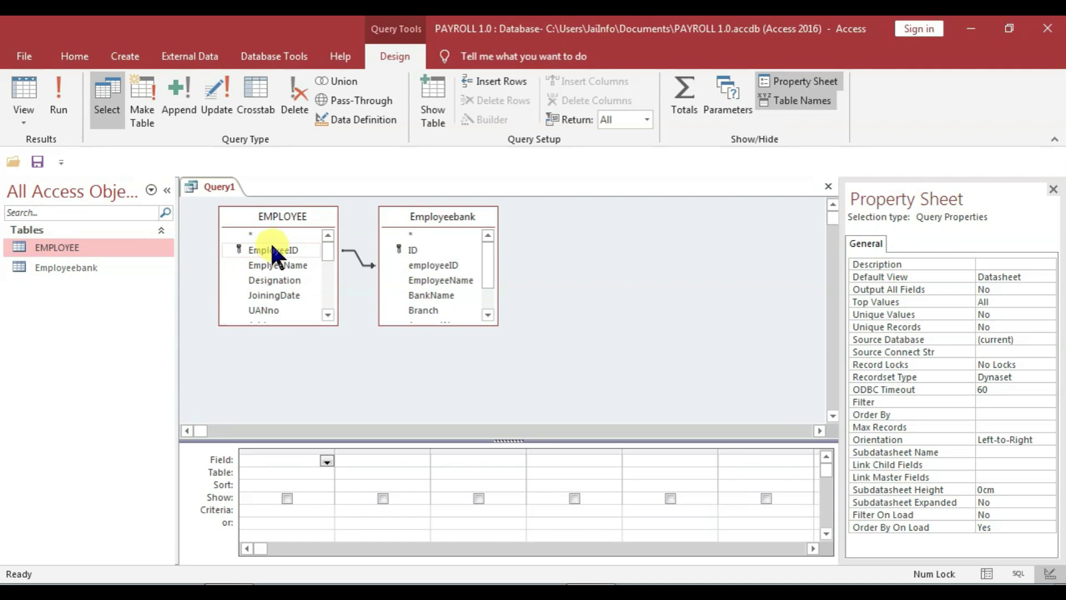
- Add EmployeeID, EmplyeeName, Designation, JoiningDate, UANno and Address to the grid, removing a duplicate UANno
double_click(269, 248)
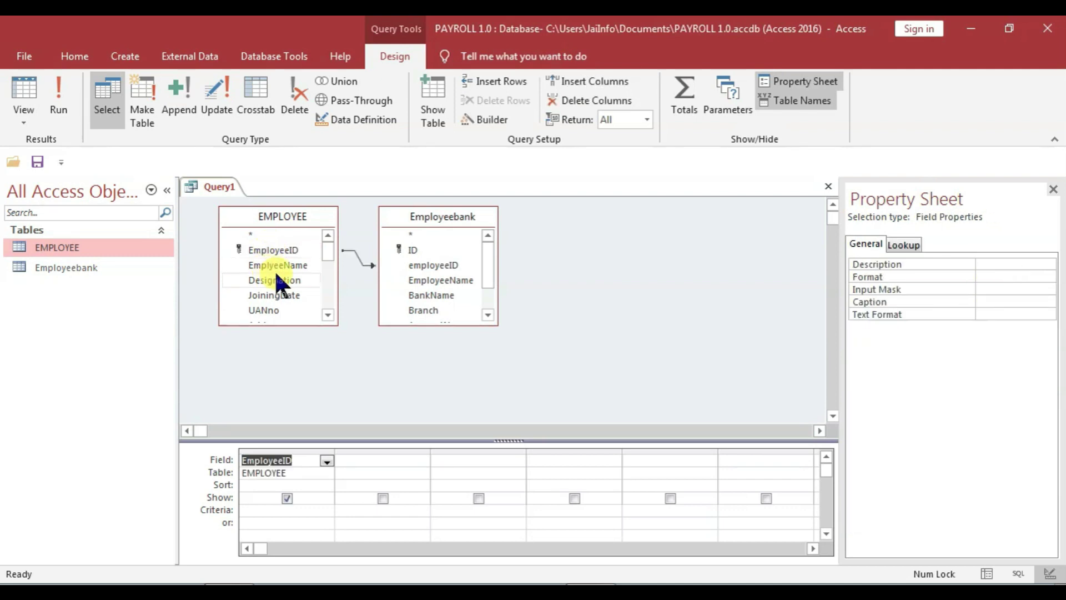
left_click(261, 311)
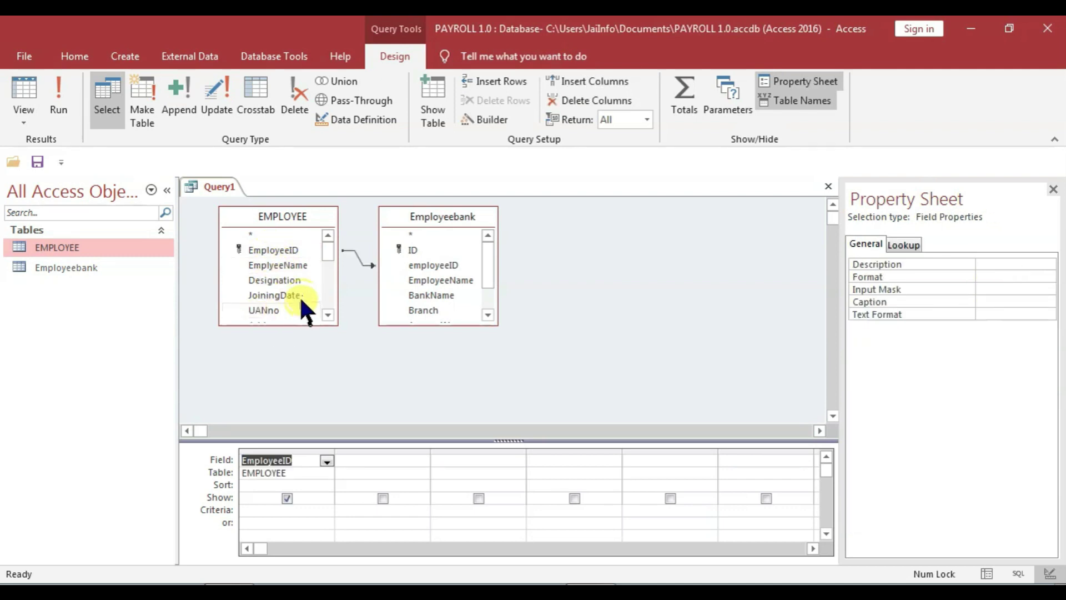
left_click_drag(329, 254, 328, 255)
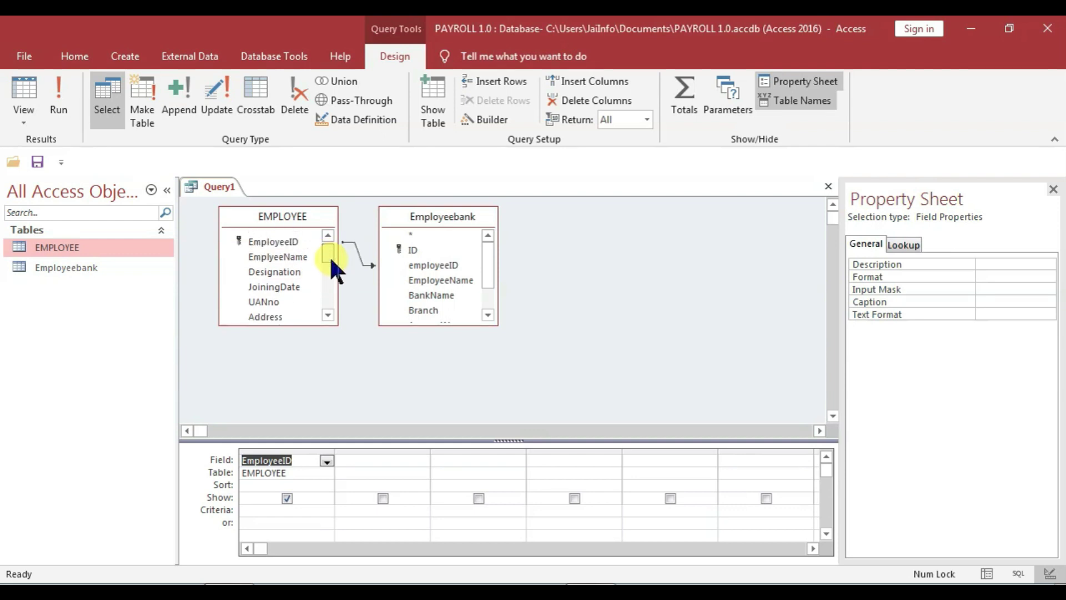
left_click(286, 256)
double_click(272, 256)
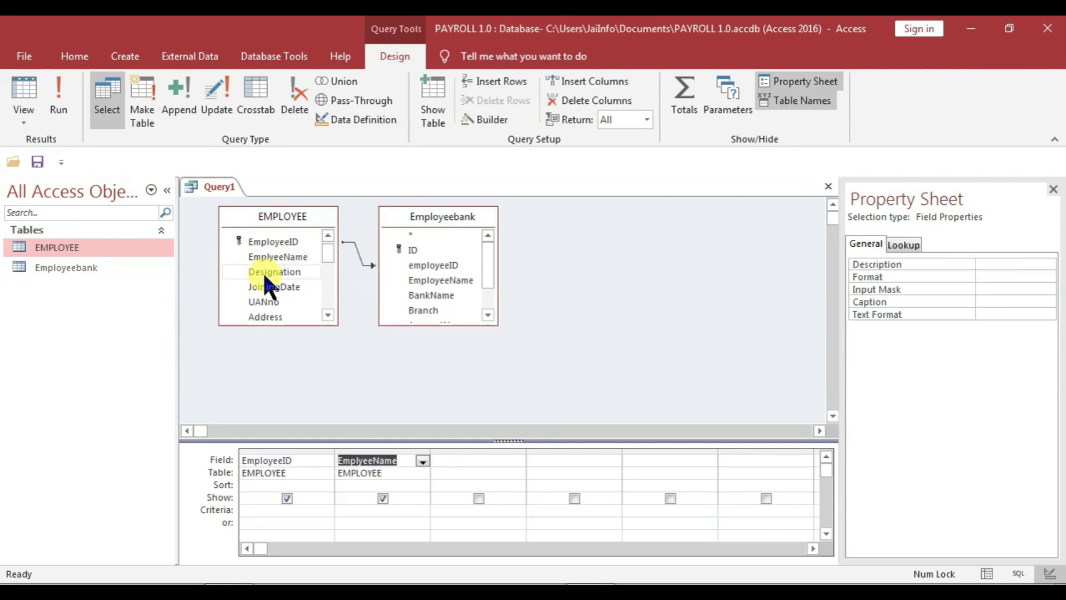
double_click(263, 272)
left_click(262, 286)
double_click(262, 286)
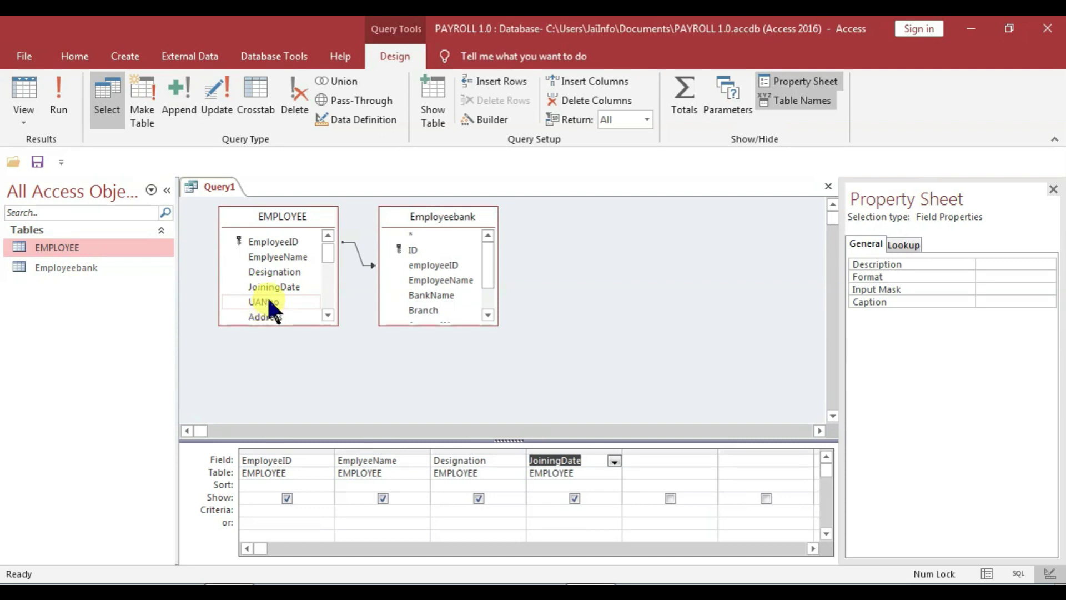
double_click(264, 301)
double_click(264, 301)
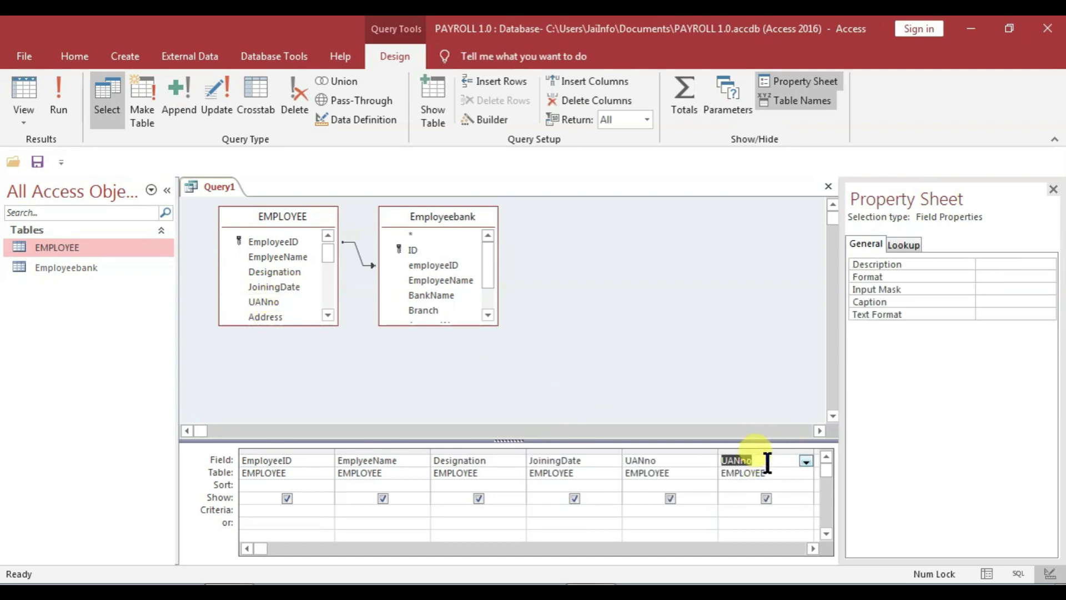
key("Delete")
left_click(695, 449)
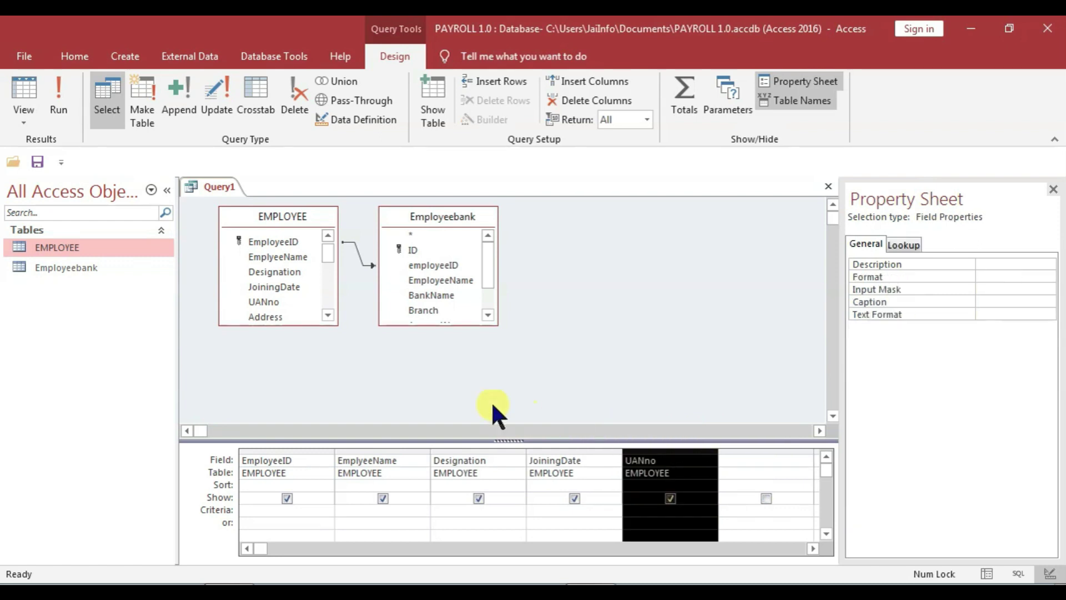
left_click(724, 464)
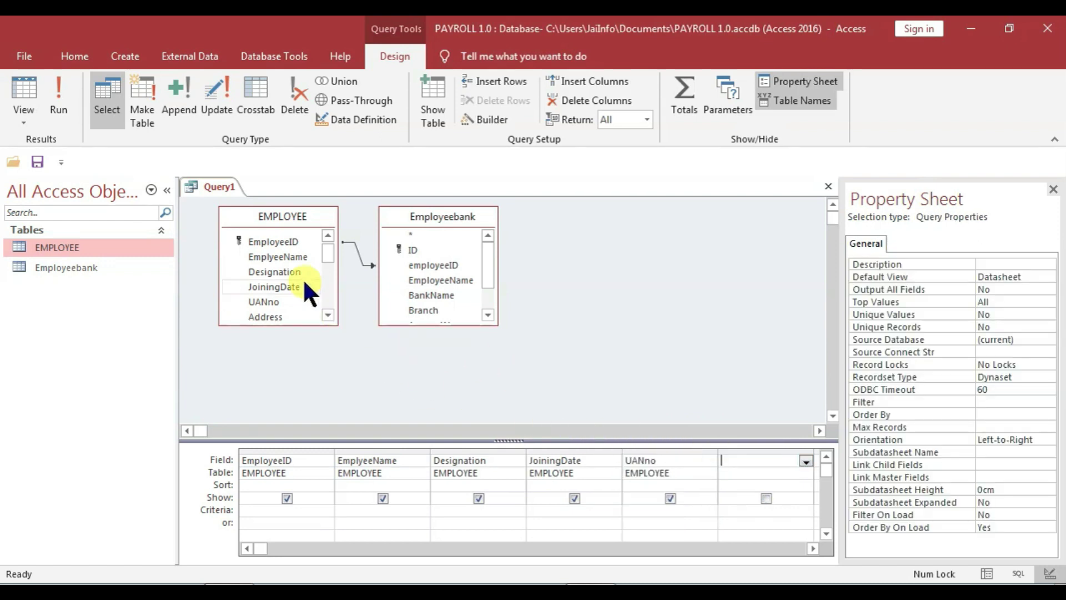
double_click(253, 314)
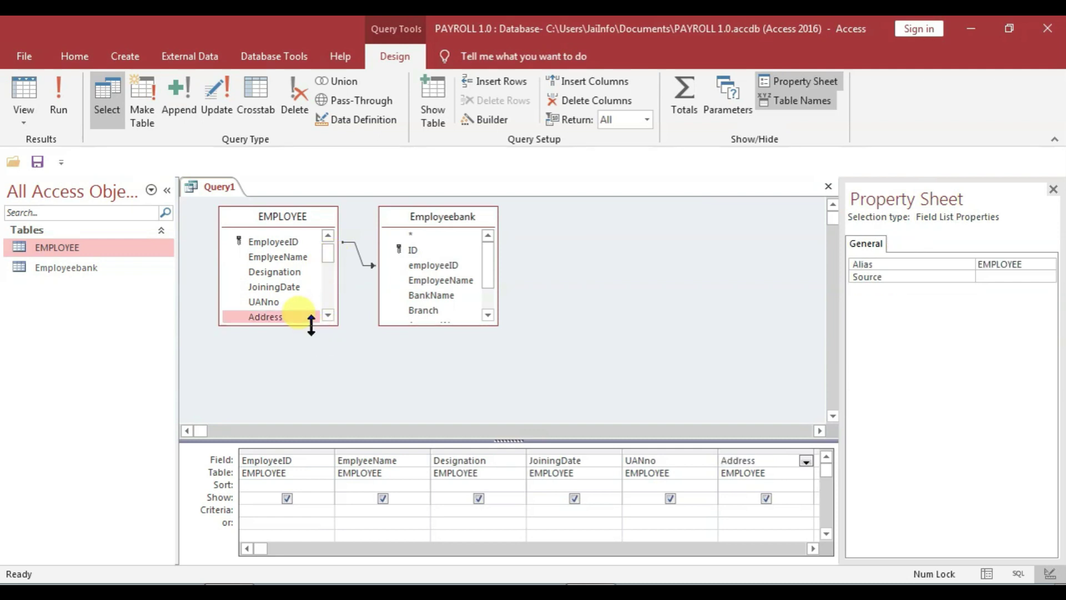
- Enlarge the EMPLOYEE field list and add Mobile, HalfDay, TakenLeave, HRA, Travelling and TransAllowance
left_click_drag(309, 326, 301, 404)
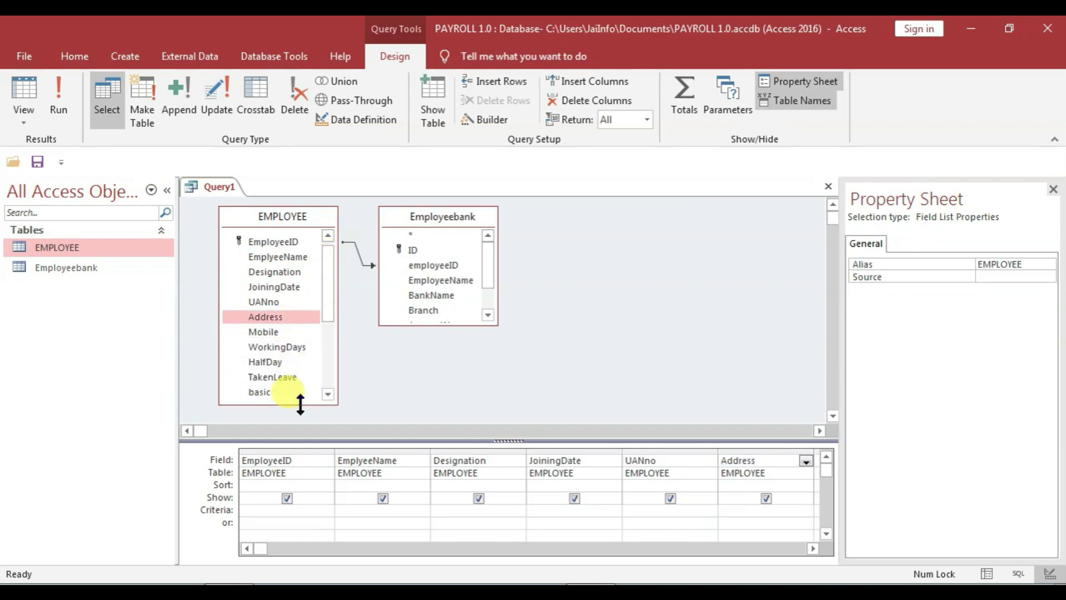
double_click(263, 333)
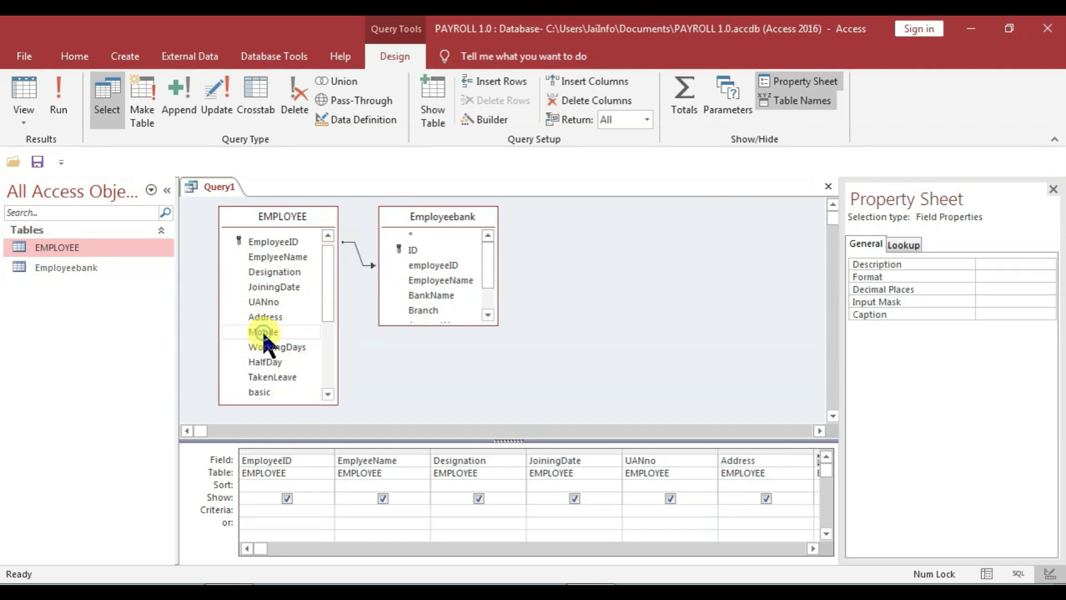
double_click(264, 361)
double_click(268, 376)
left_click(265, 391)
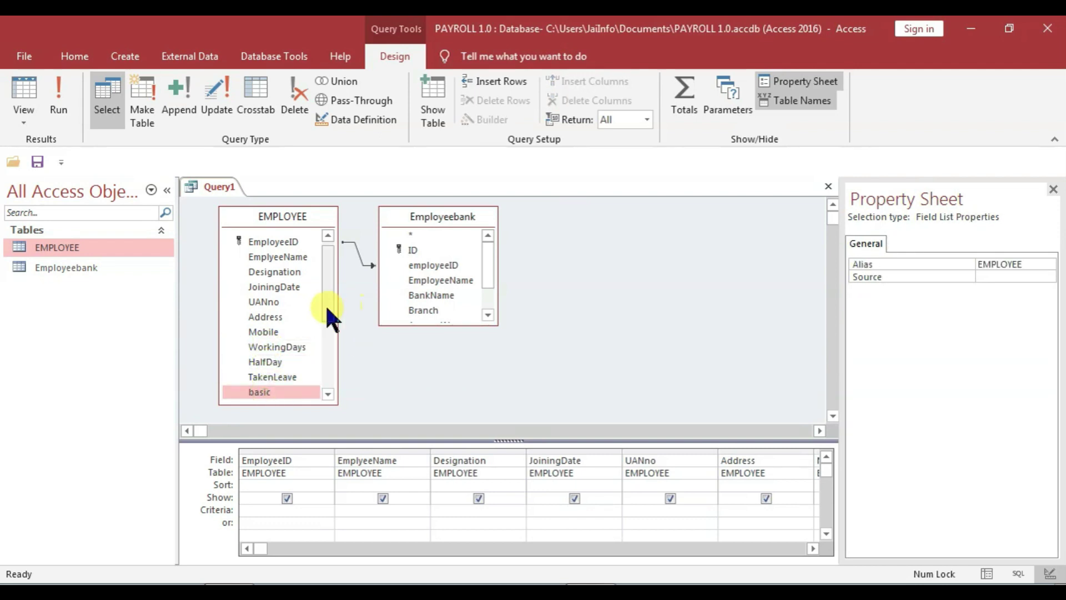
left_click_drag(328, 309, 327, 377)
double_click(265, 259)
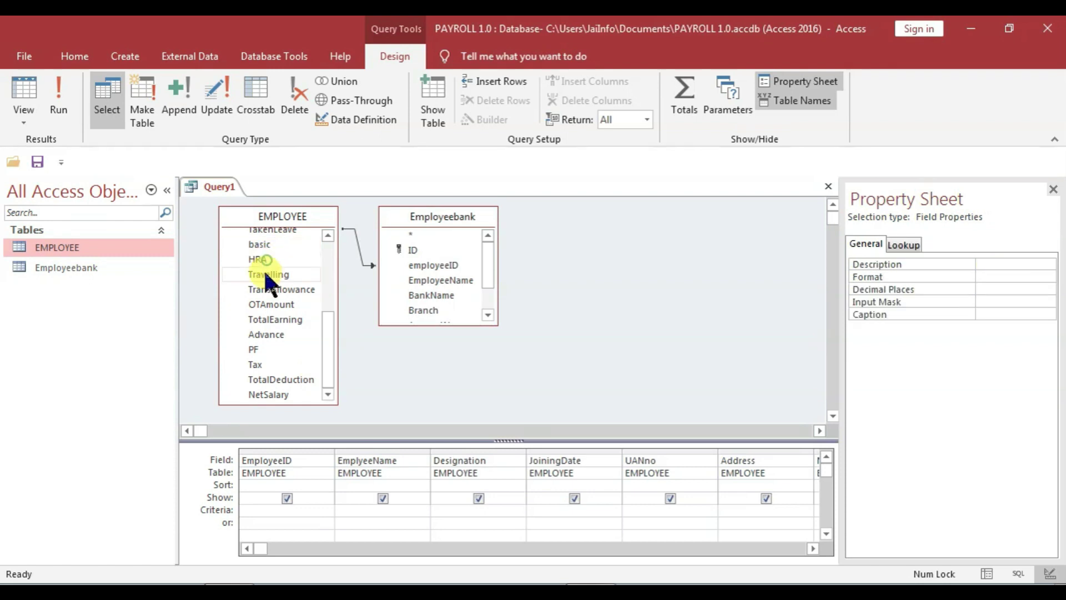
double_click(283, 274)
double_click(276, 292)
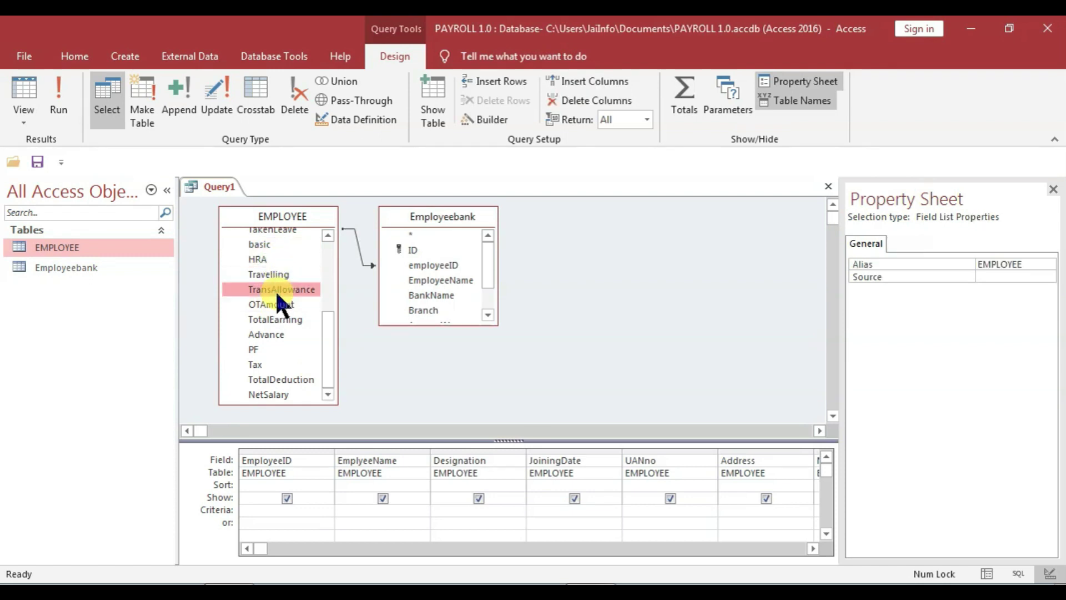
- Add OTAmount, TotalEarning, Advance, PF, Tax, TotalDeduction and NetSalary to the query grid
double_click(255, 320)
double_click(277, 305)
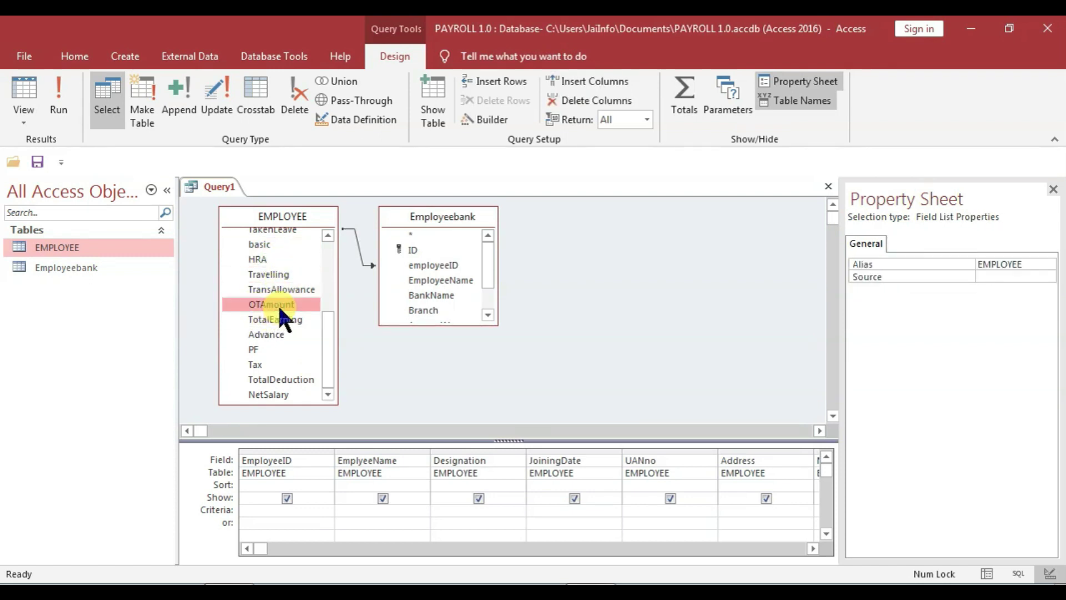
double_click(278, 321)
double_click(266, 334)
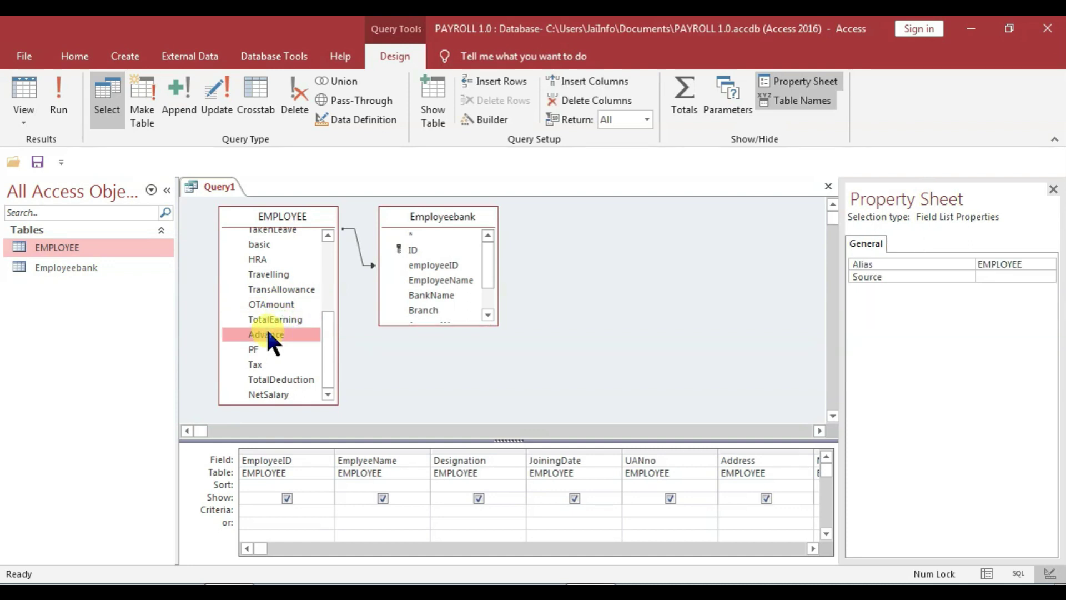
double_click(255, 345)
double_click(255, 358)
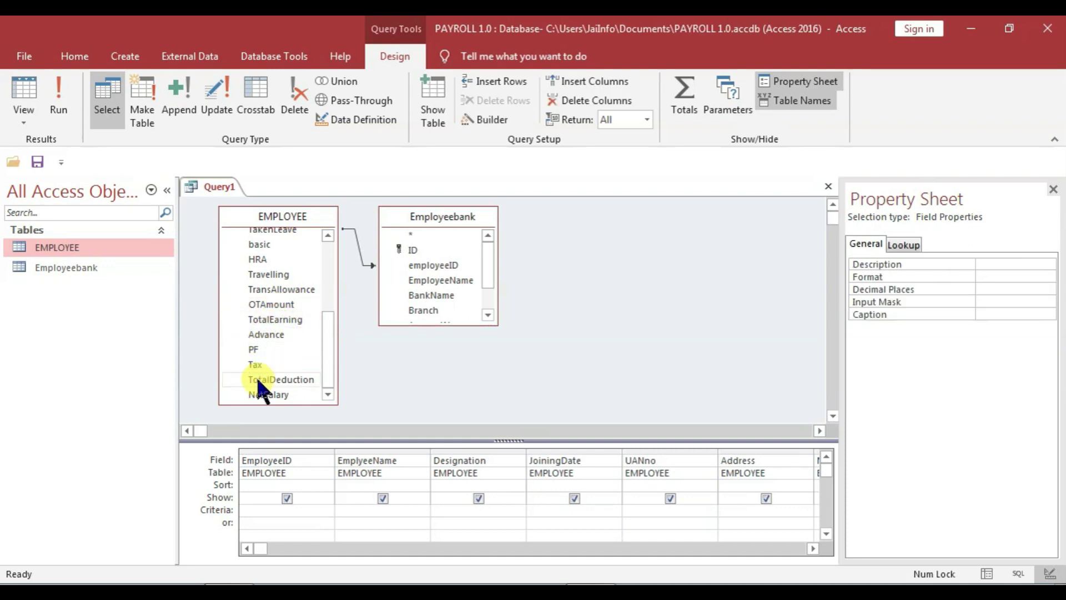
double_click(261, 379)
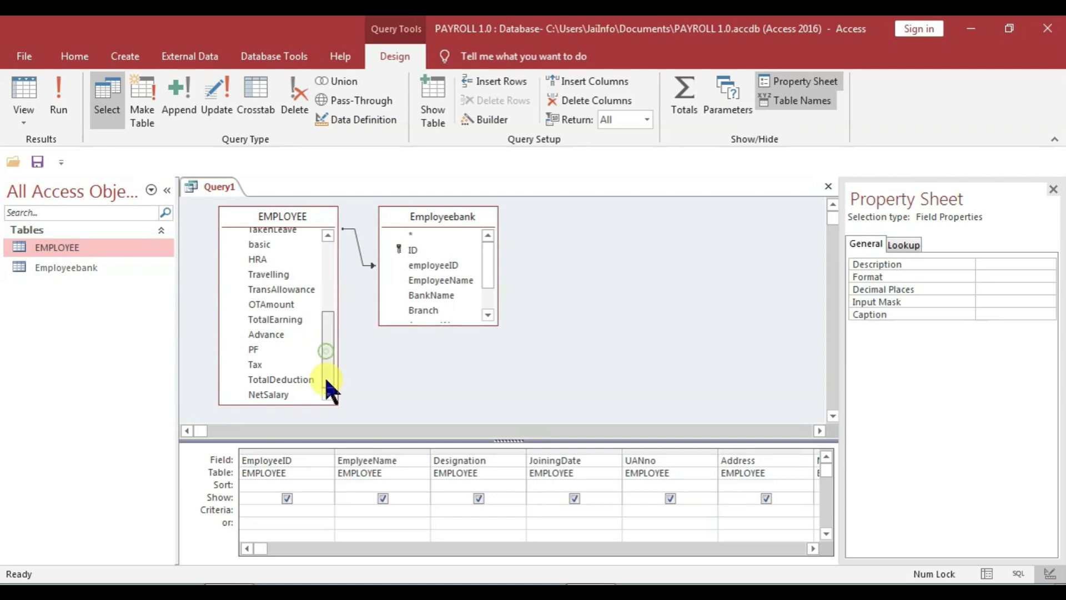
double_click(269, 393)
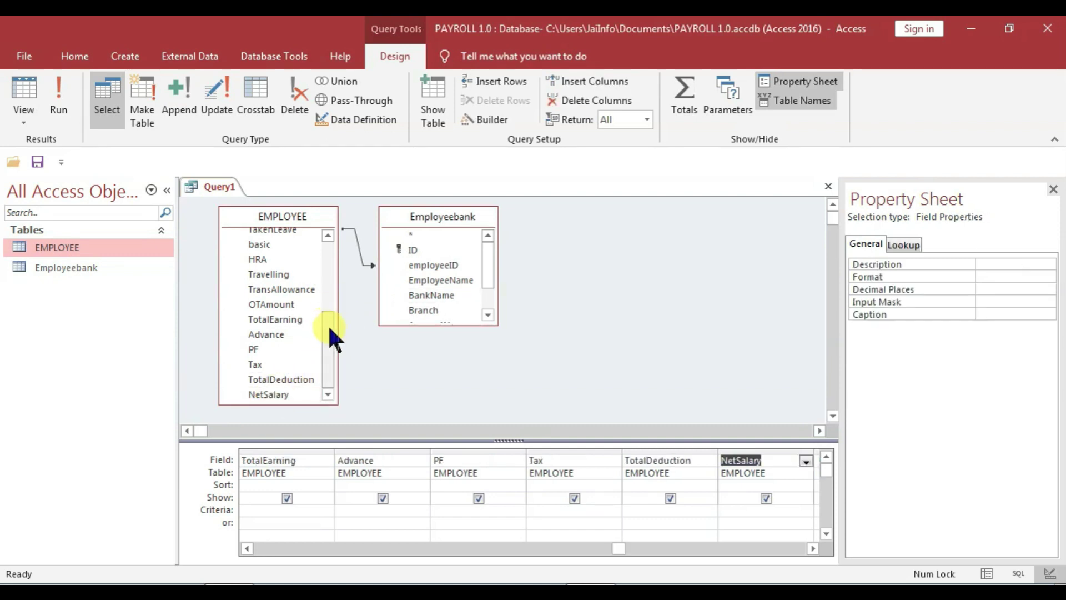
- Stretch the Employeebank table box until Branch, AccountType, PaymentDate and all other fields show
left_click(448, 215)
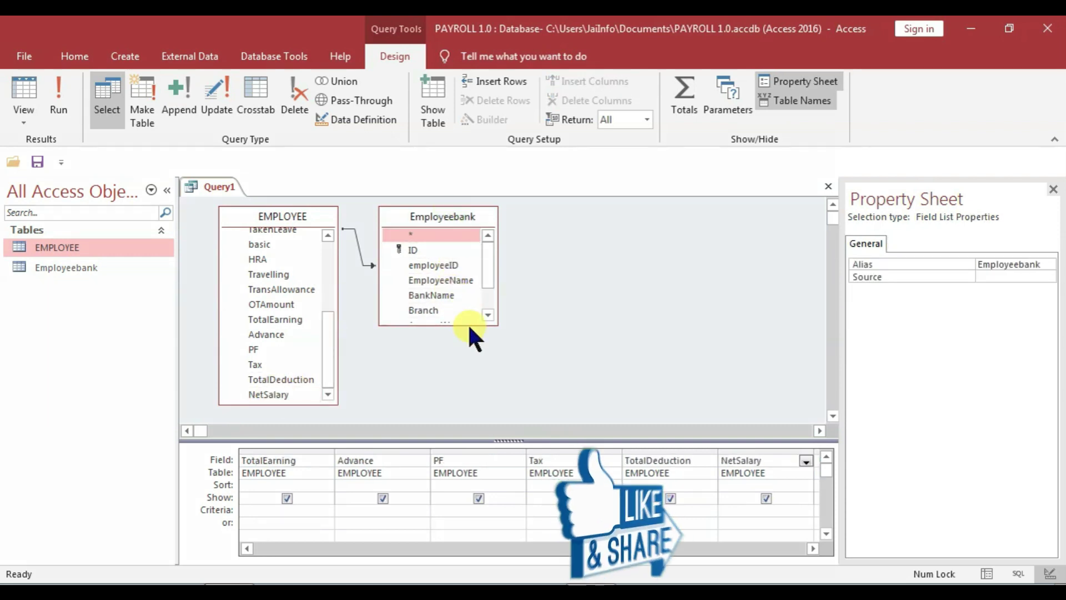
left_click_drag(474, 326, 472, 365)
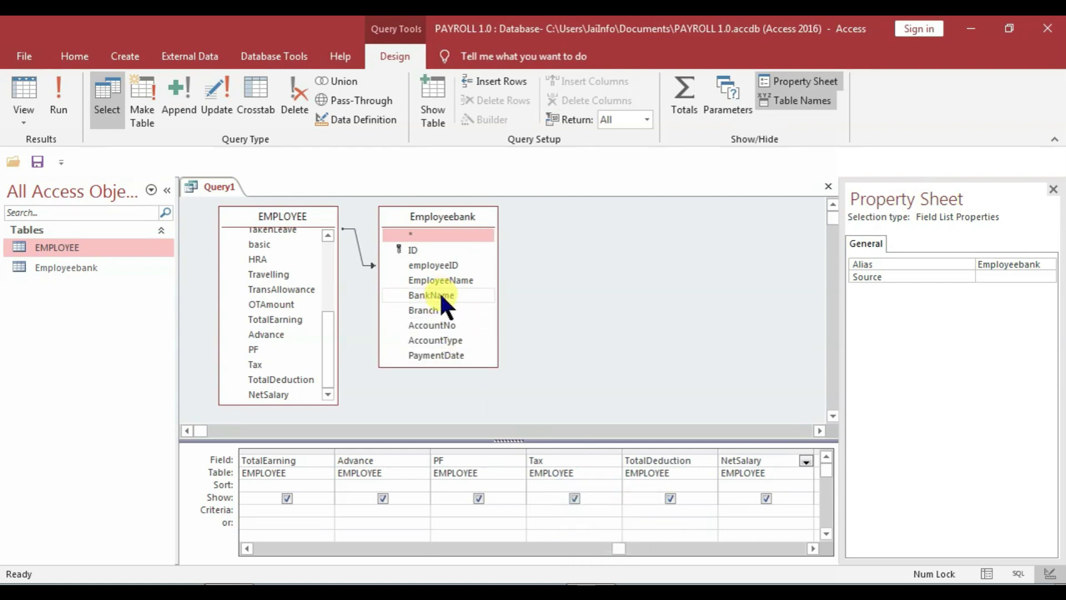
left_click(432, 309)
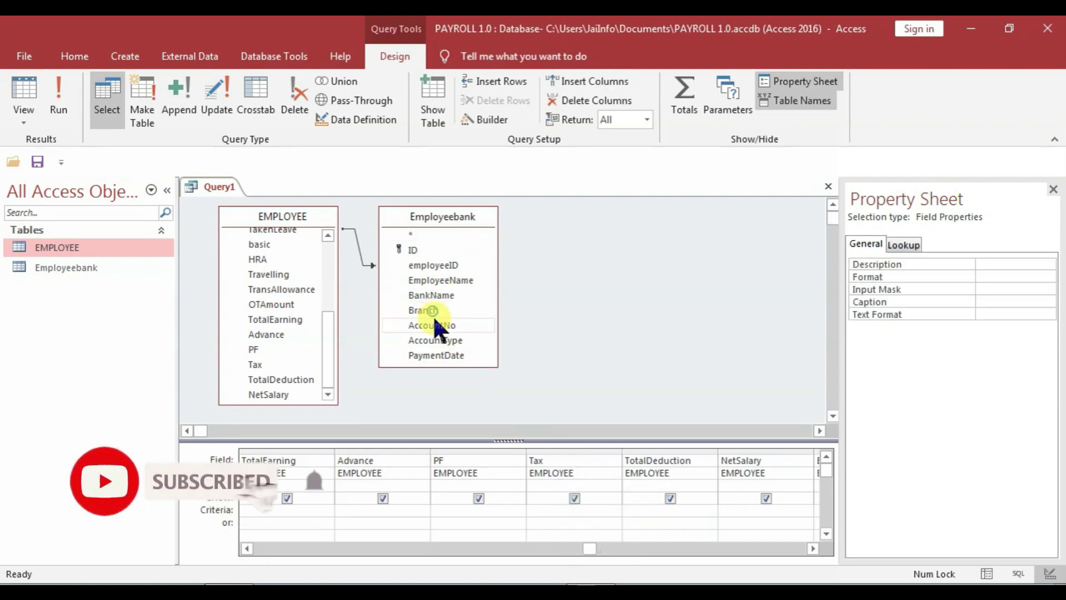
left_click(438, 337)
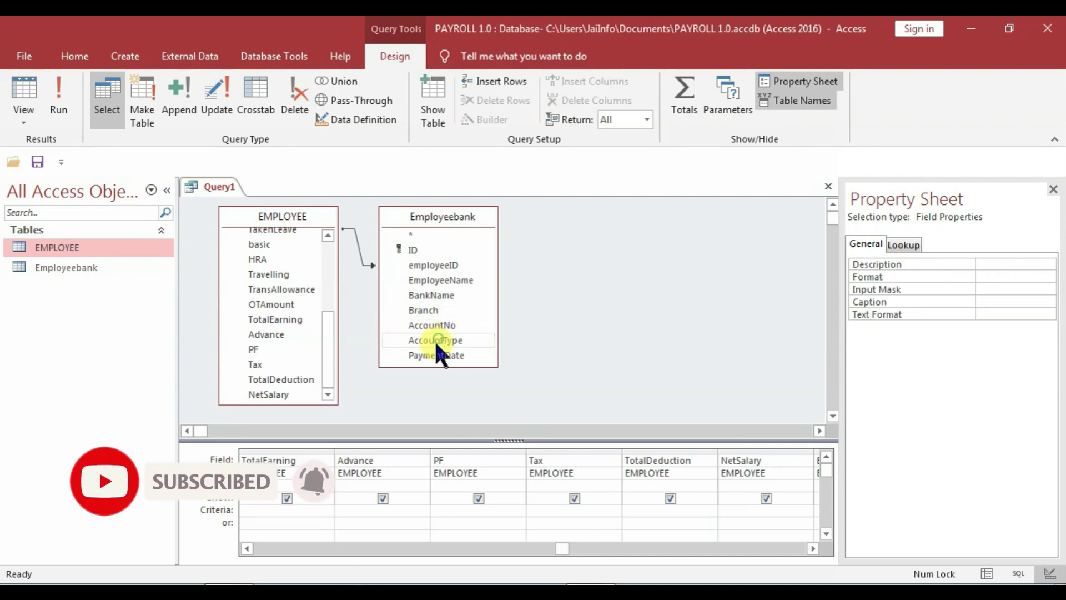
left_click(433, 350)
left_click_drag(467, 366, 471, 383)
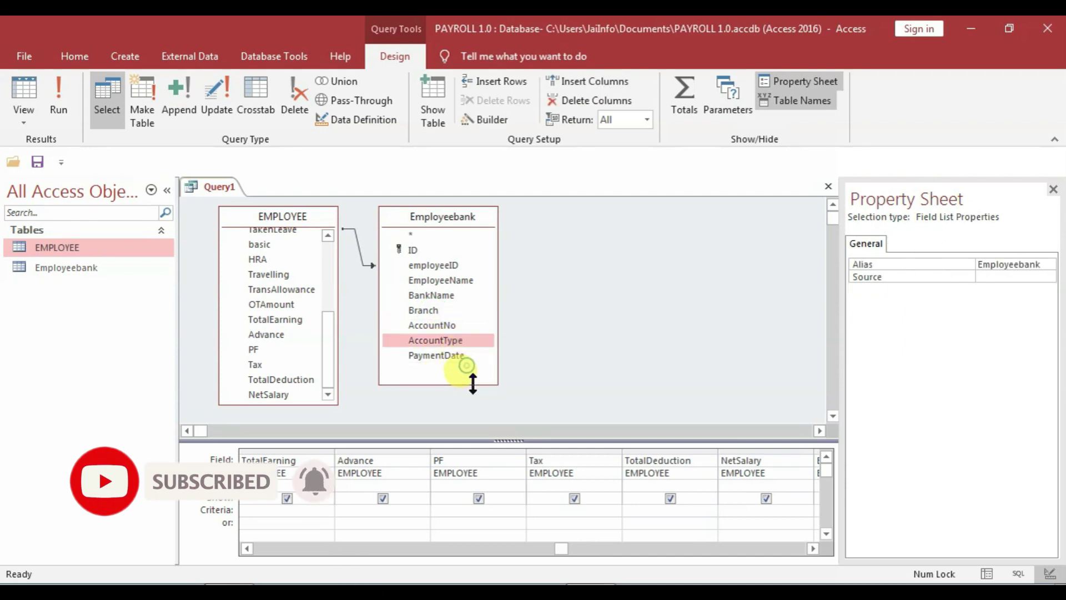
left_click(443, 355)
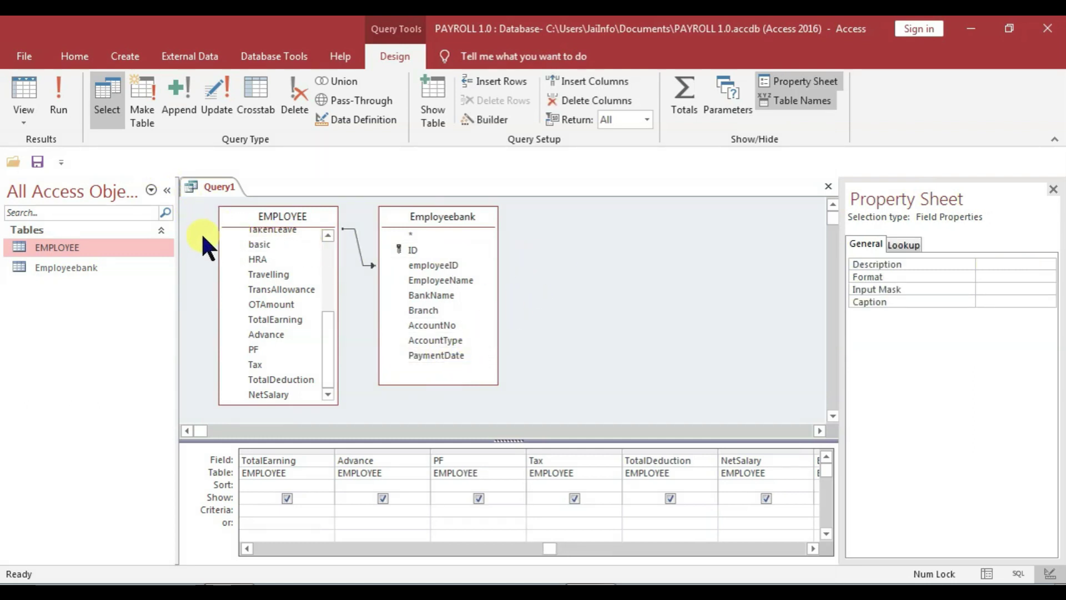
- Save the query under the name Invoice and close its design view
key("ctrl+s")
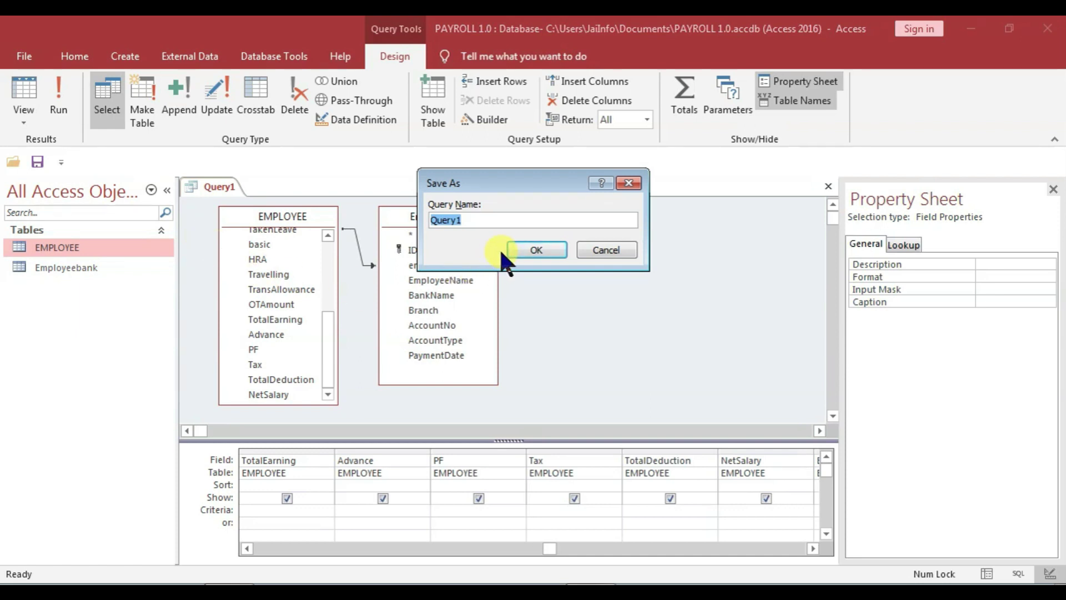
type("Invoice")
left_click(522, 251)
left_click(34, 305)
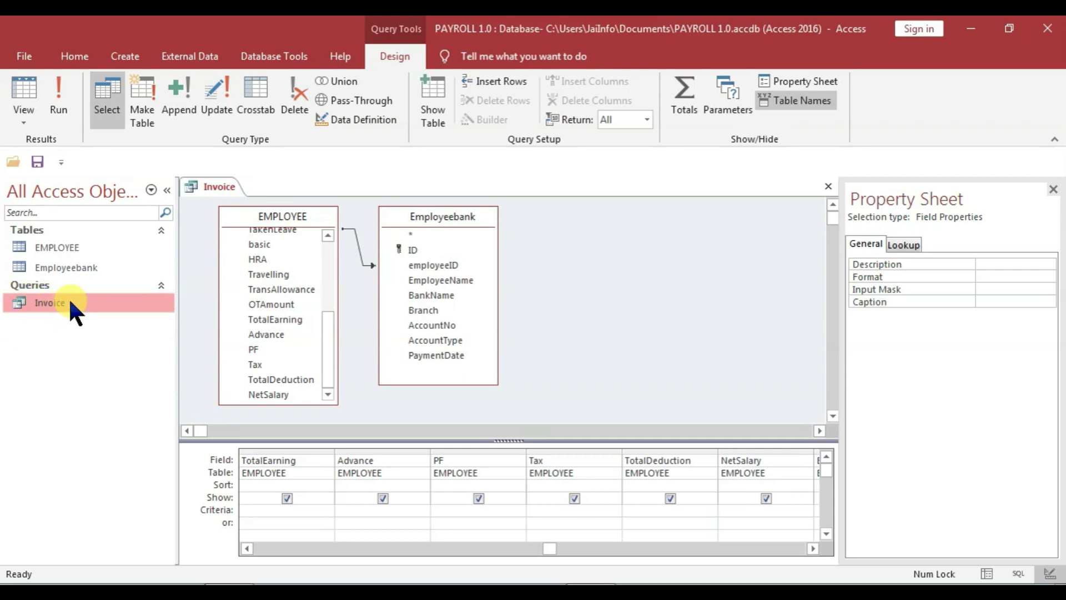
key("ctrl+w")
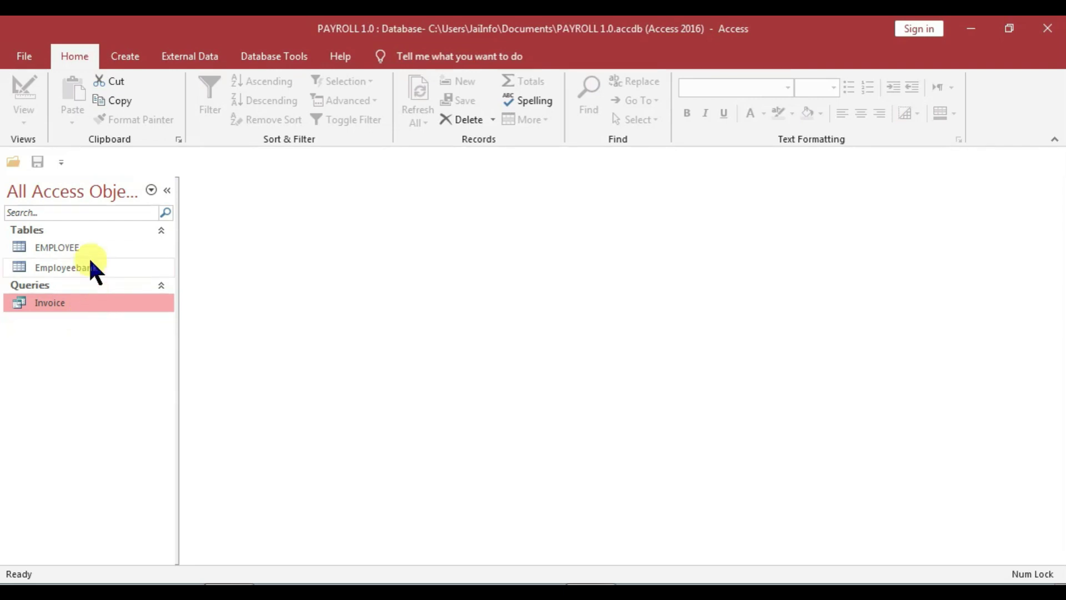
- Create a blank design-view form whose Record Source is the Invoice query
right_click(65, 246)
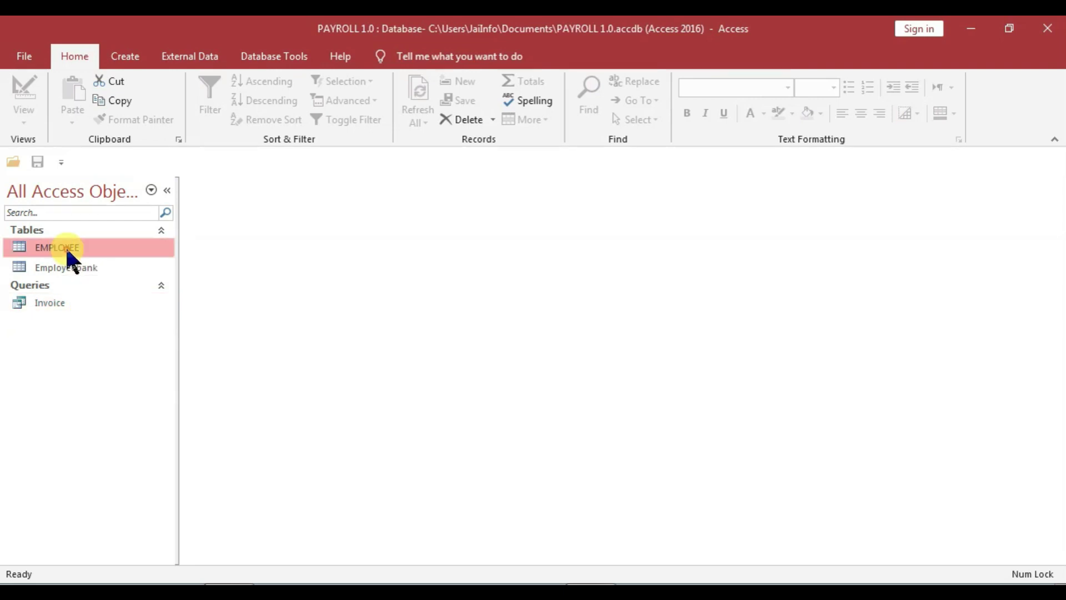
left_click(117, 59)
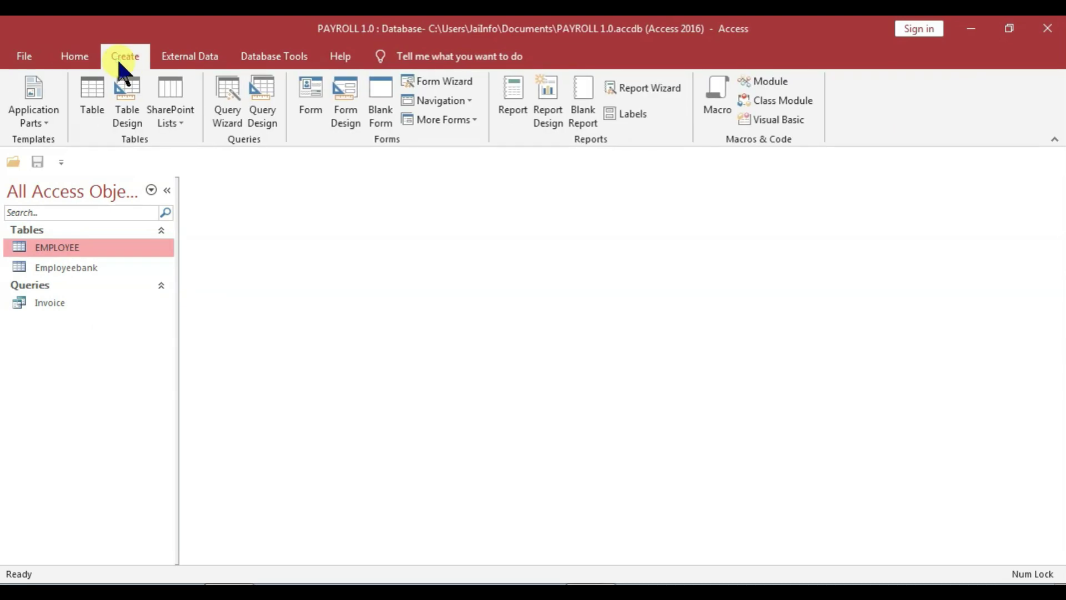
left_click(339, 117)
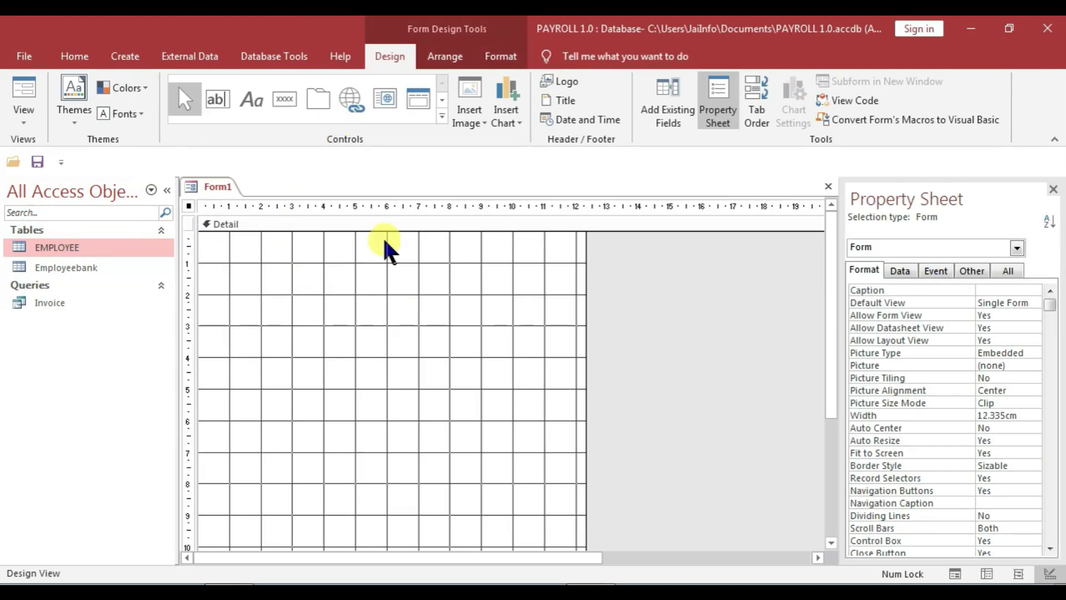
left_click(900, 271)
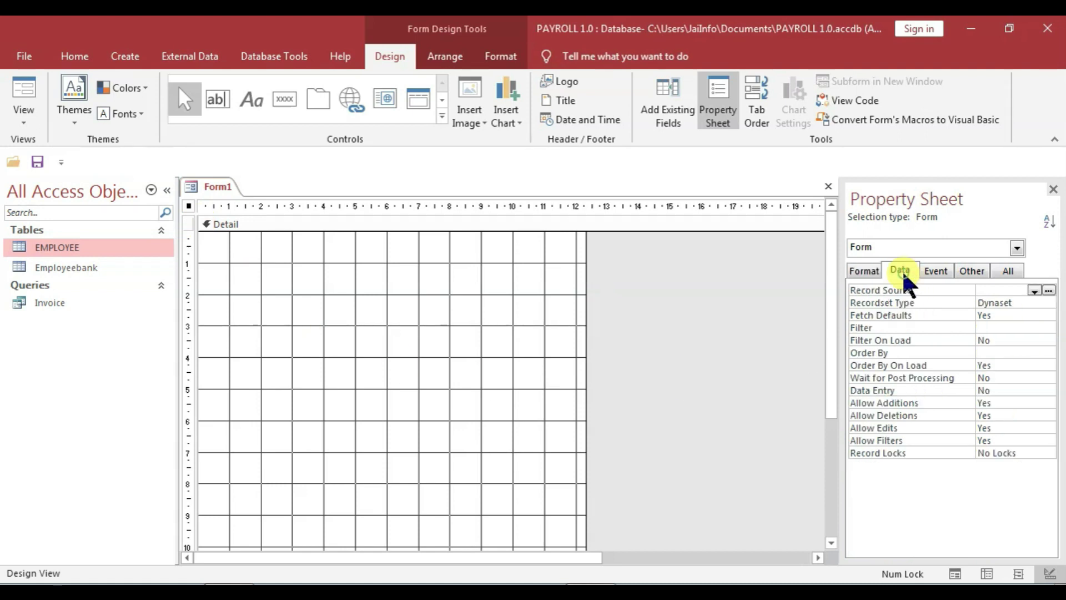
left_click(1034, 290)
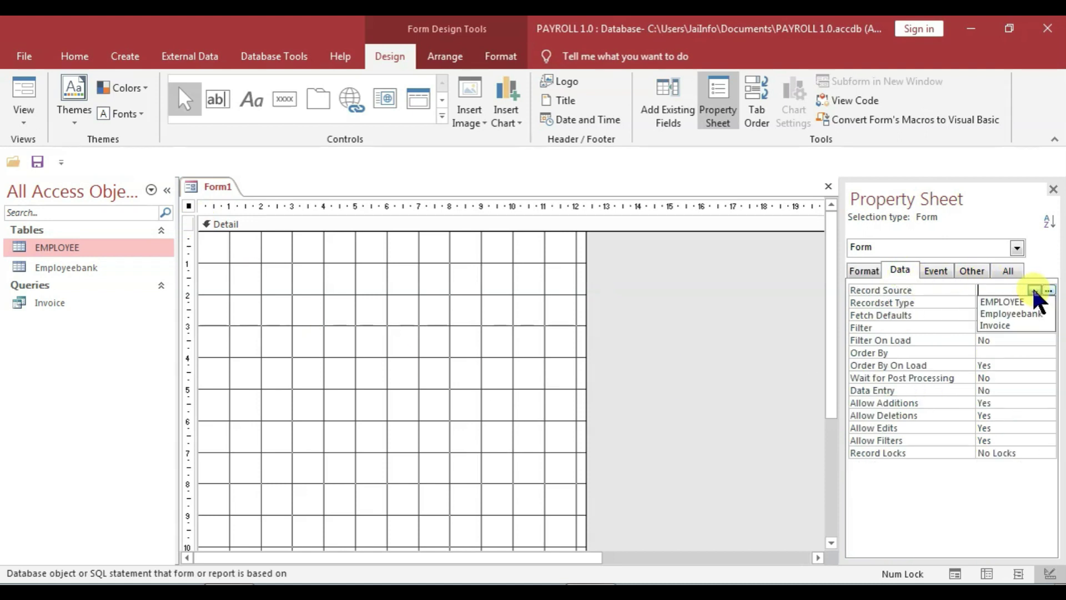
left_click(997, 325)
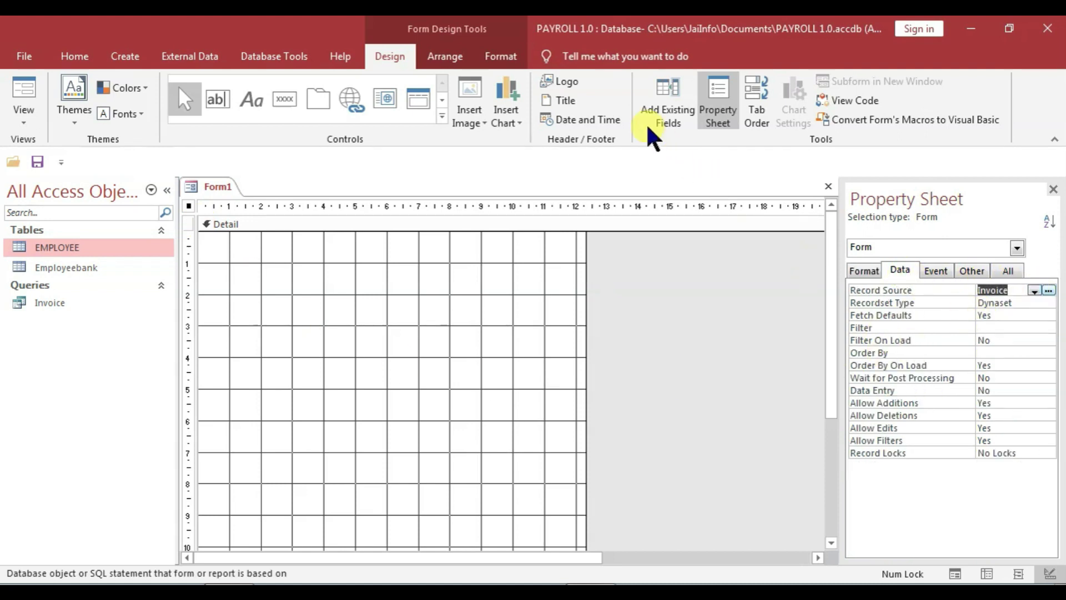
left_click(659, 117)
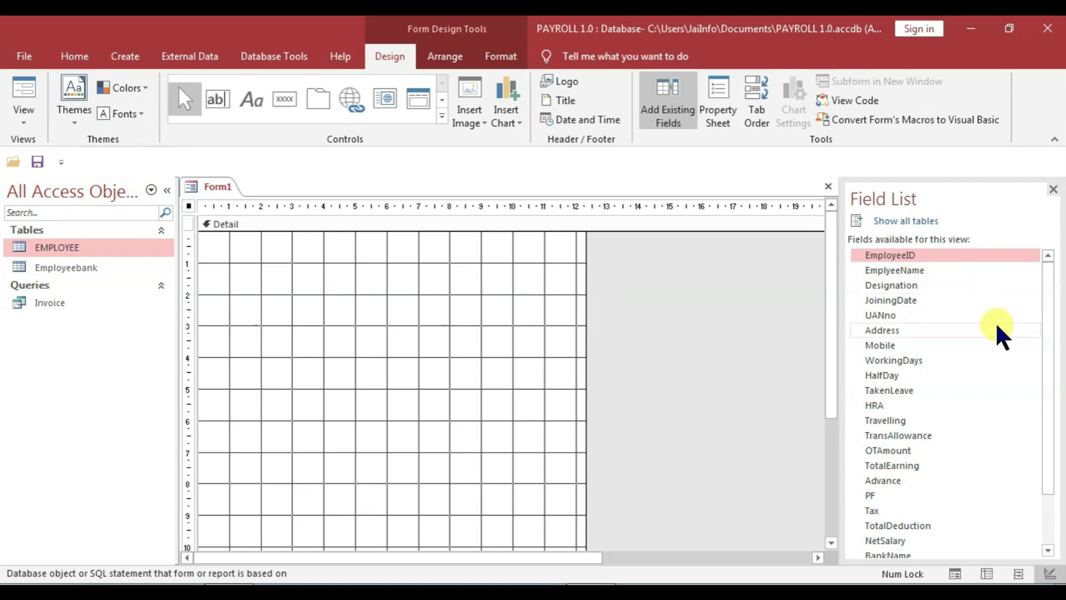
- Drag every Invoice field from the Field List onto the form's Detail section
left_click_drag(1049, 350, 1049, 472)
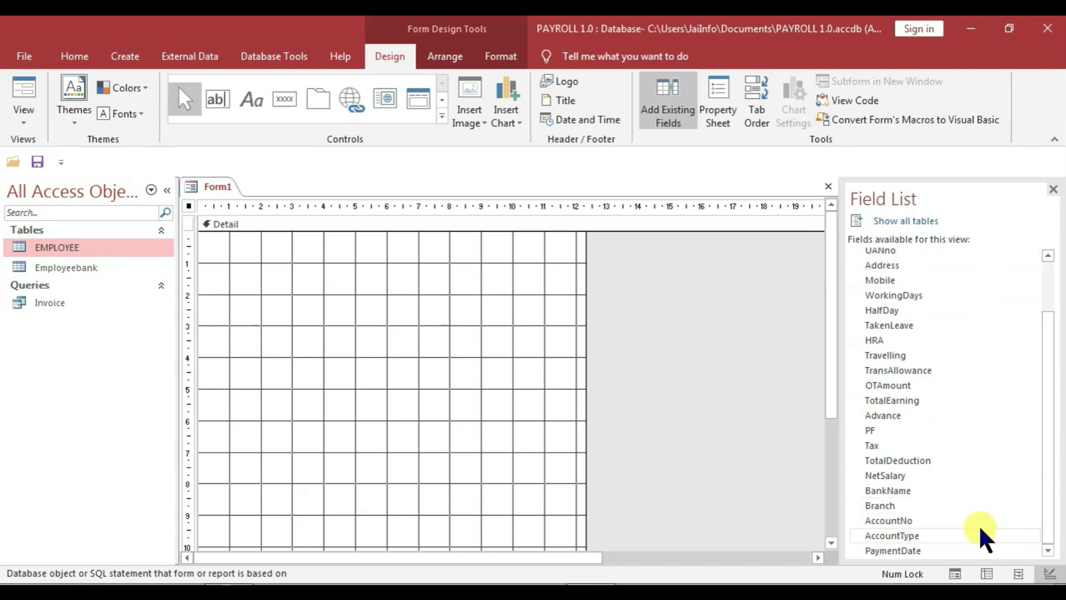
left_click(885, 551, "shift")
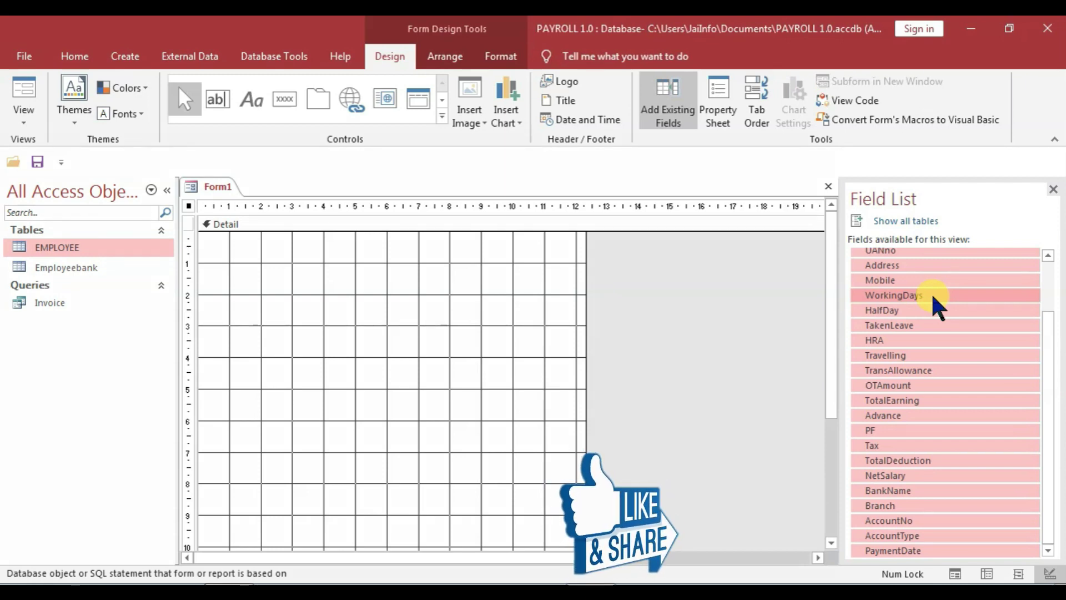
mouse_move(938, 308)
left_mouse_down()
mouse_move(808, 277)
mouse_move(343, 285)
left_mouse_up()
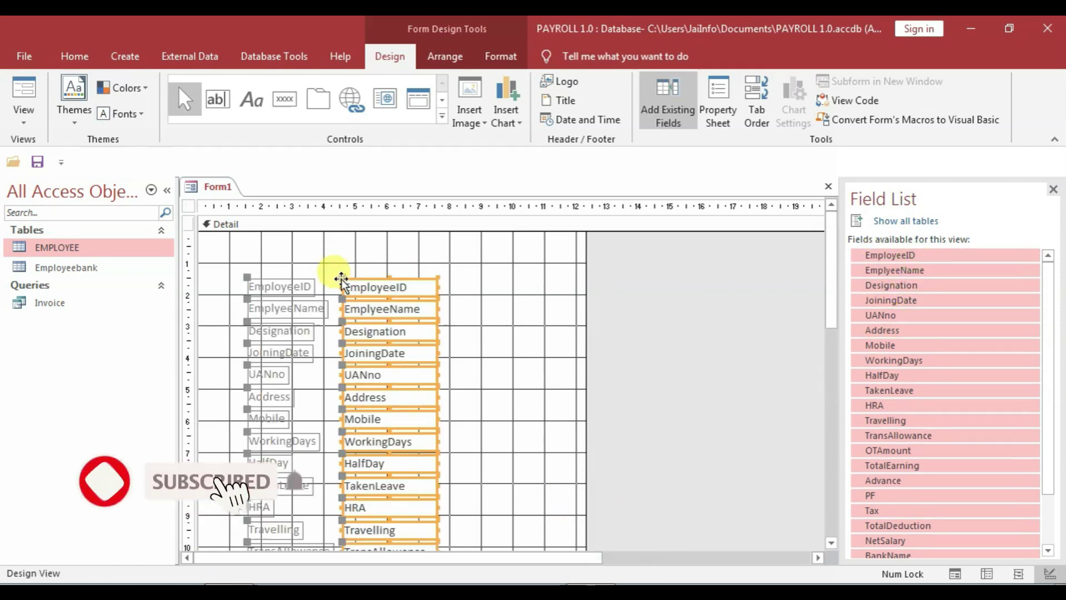
- Arrange the placed controls in a Tabular layout and move the row to the form's left edge
right_click(412, 280)
mouse_move(467, 275)
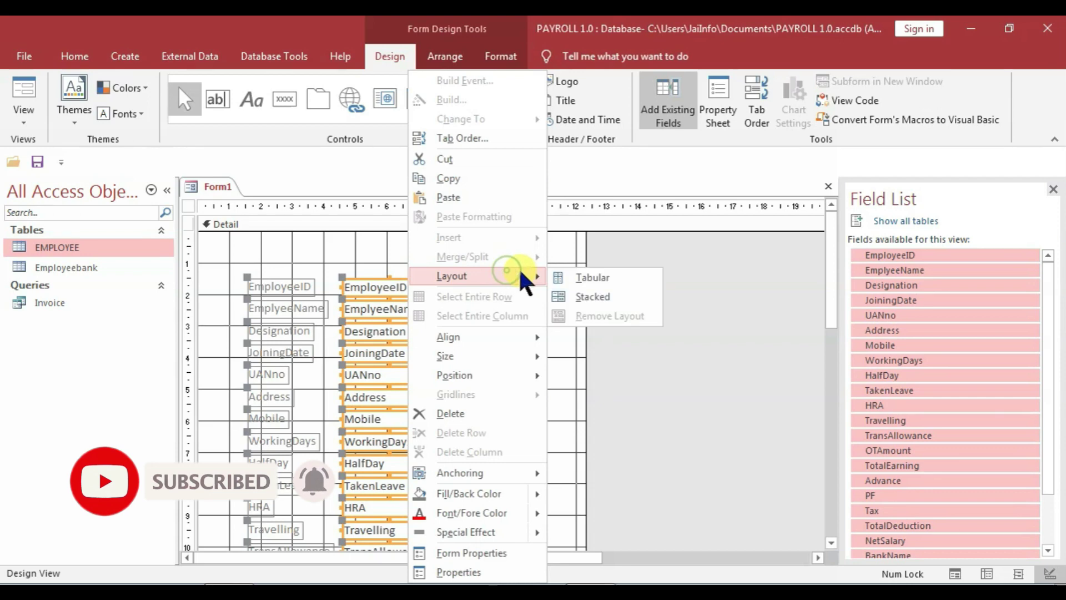
left_click(577, 294)
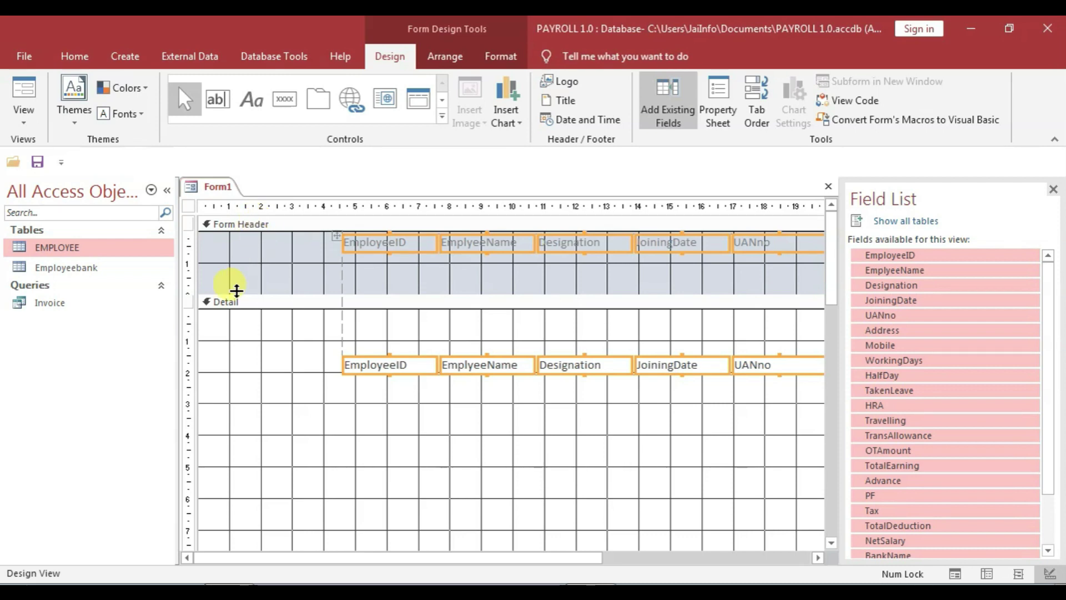
scroll(345, 352, "down", 1)
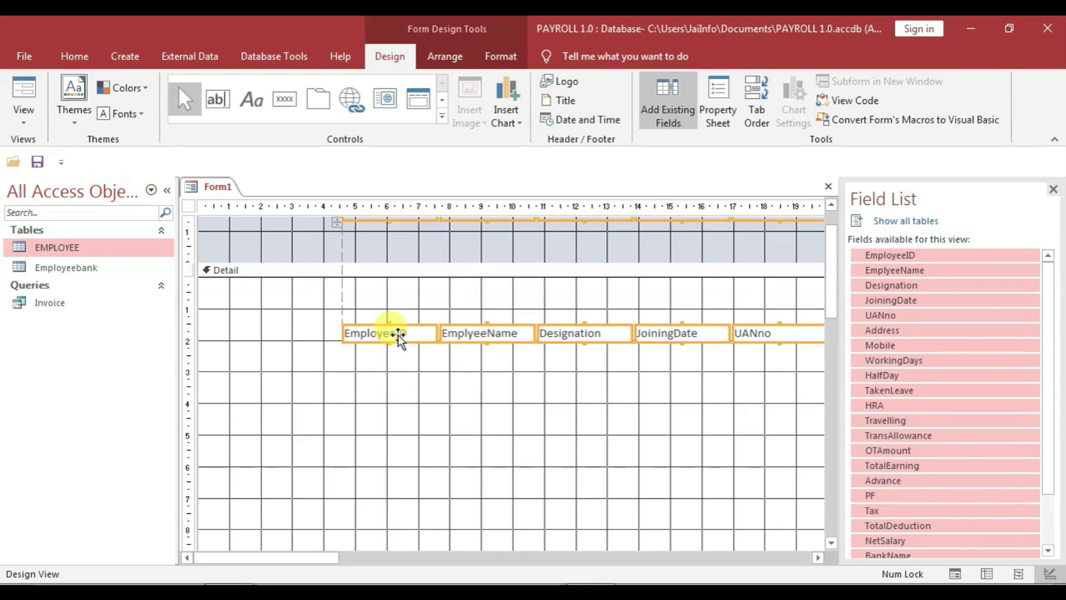
left_click_drag(399, 333, 230, 321)
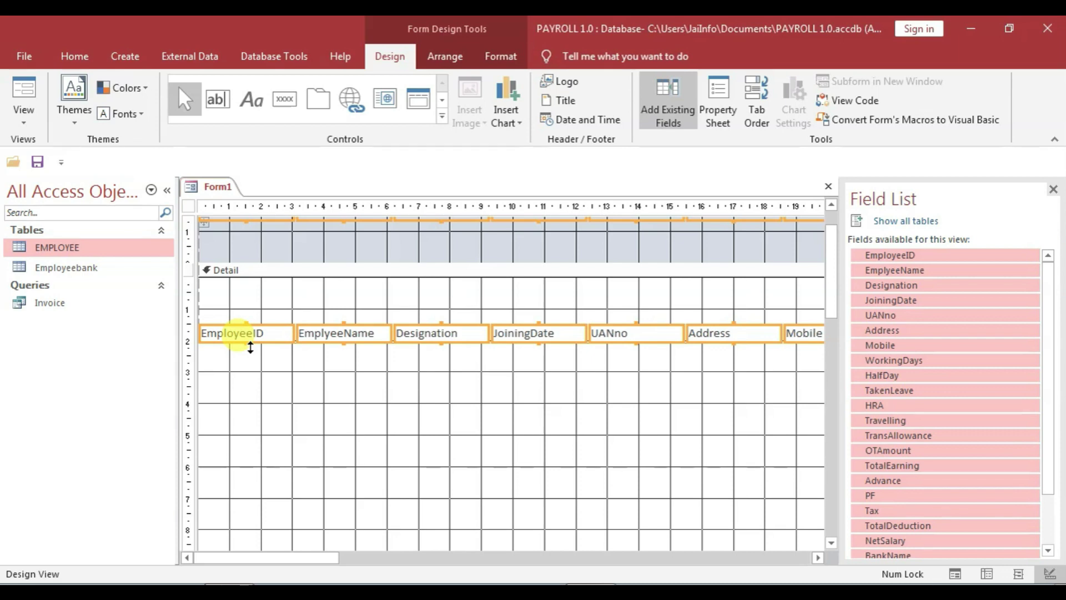
scroll(251, 348, "up", 2)
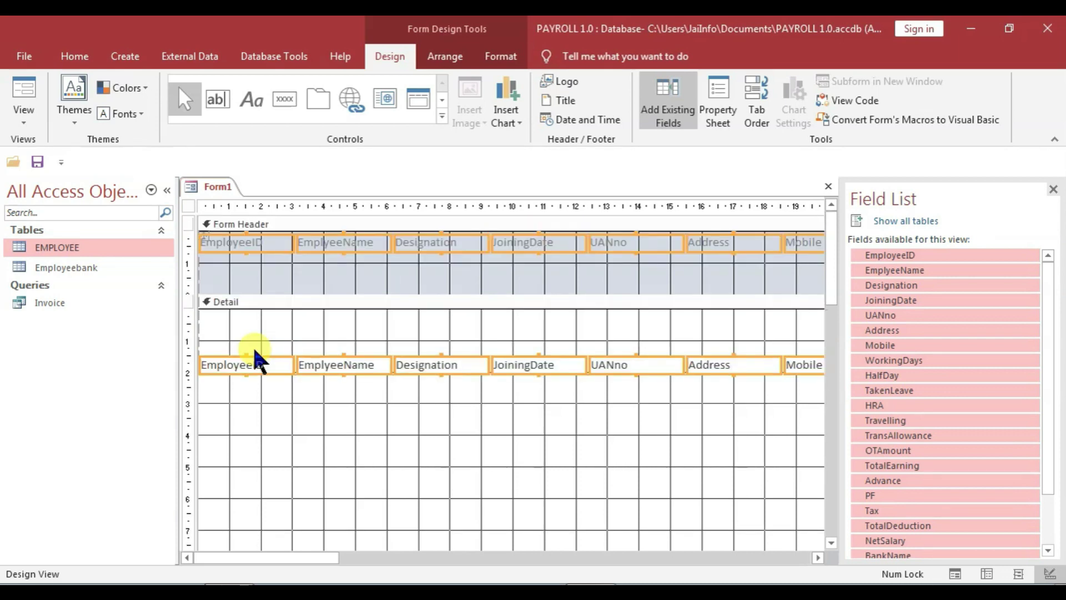
- Shorten the Form Header so it fits snugly around the field labels
left_click(329, 295)
left_click_drag(329, 295, 333, 278)
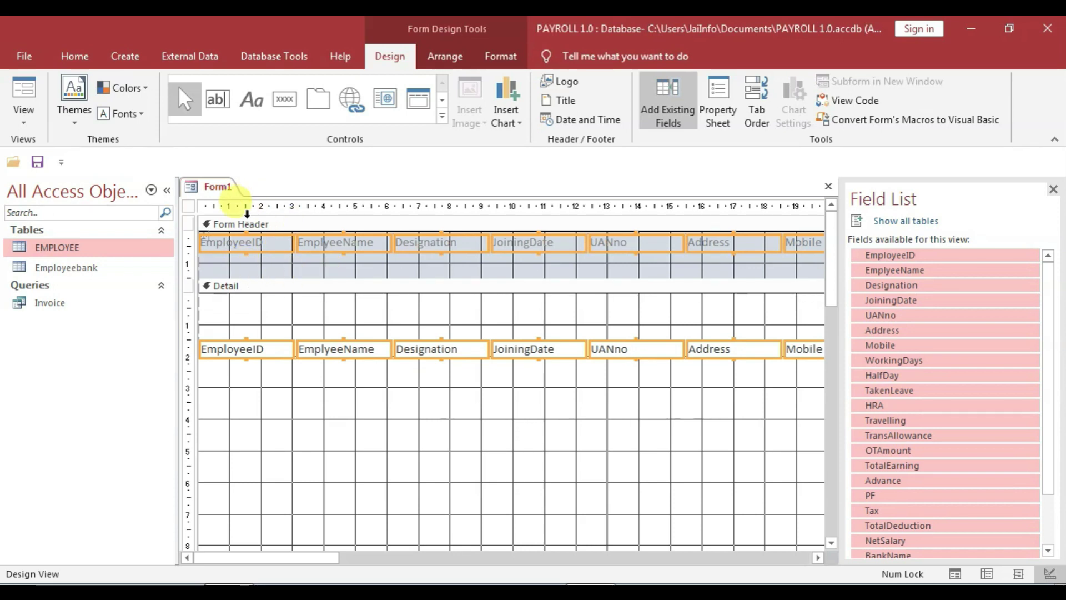
left_click(501, 56)
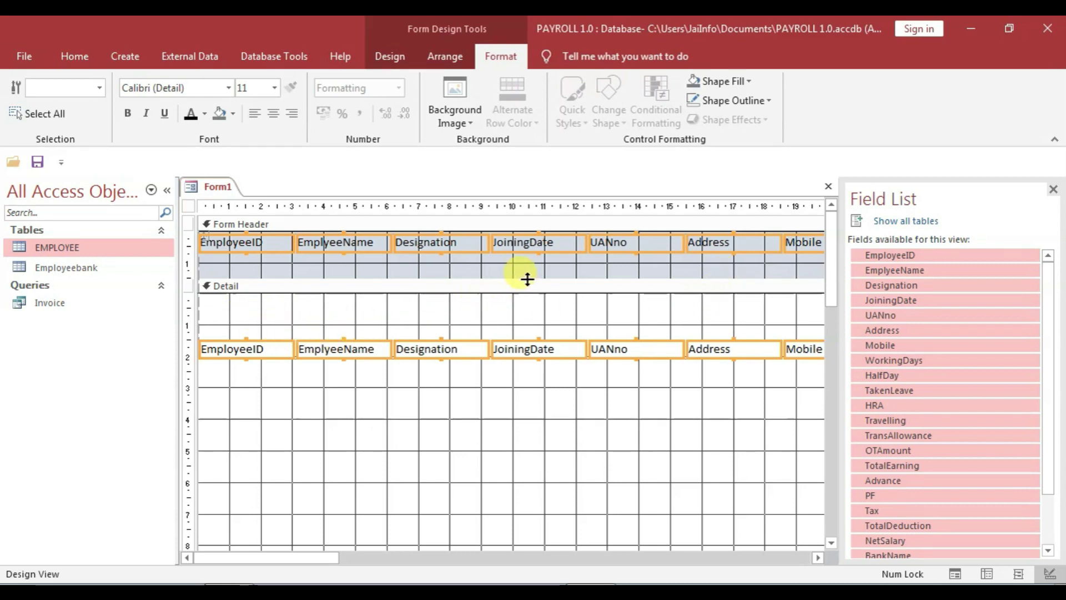
left_click(378, 55)
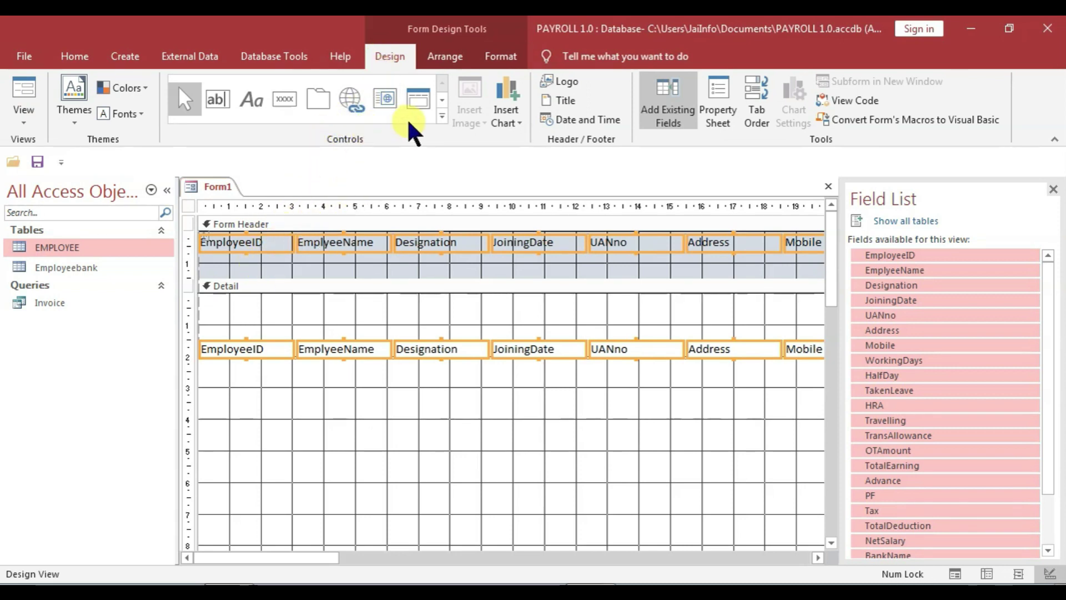
- Draw a horizontal line across the Form Header with Top 1cm and Height 0cm
left_click(442, 116)
left_click(288, 123)
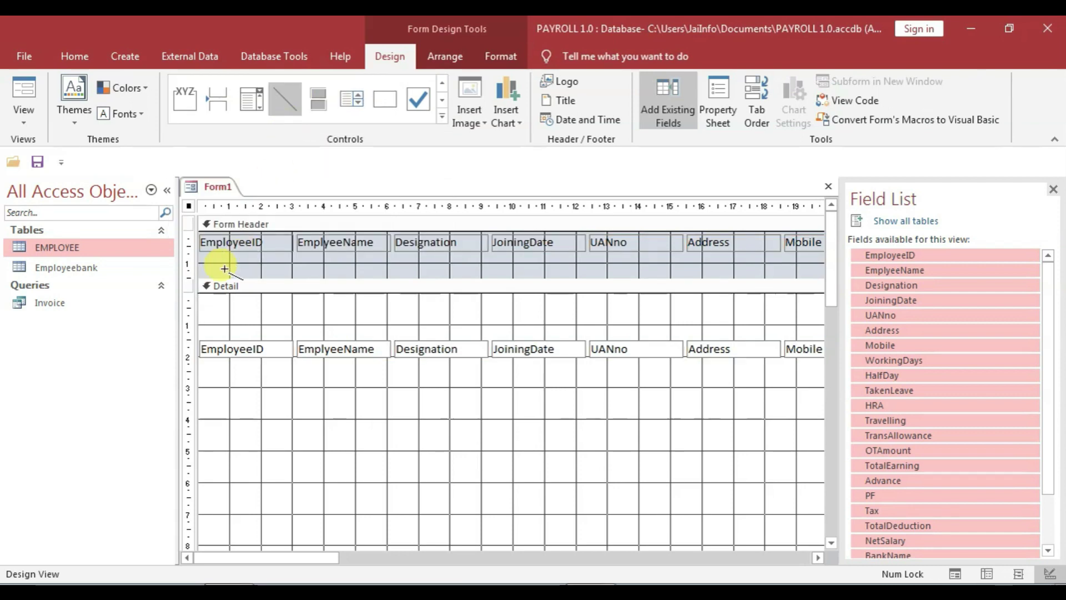
left_click_drag(200, 273, 948, 274)
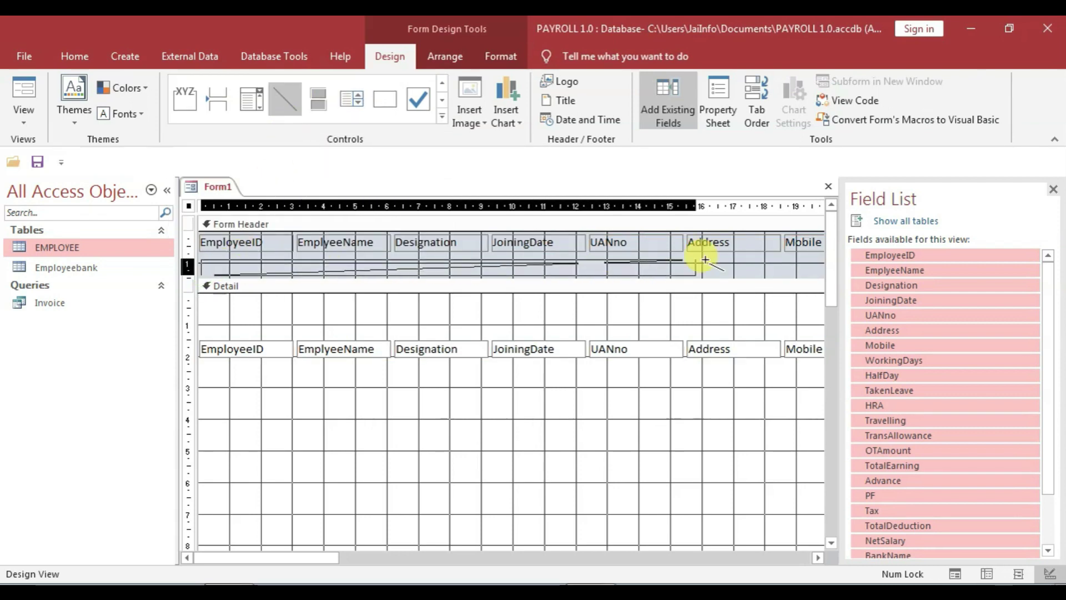
left_click(718, 106)
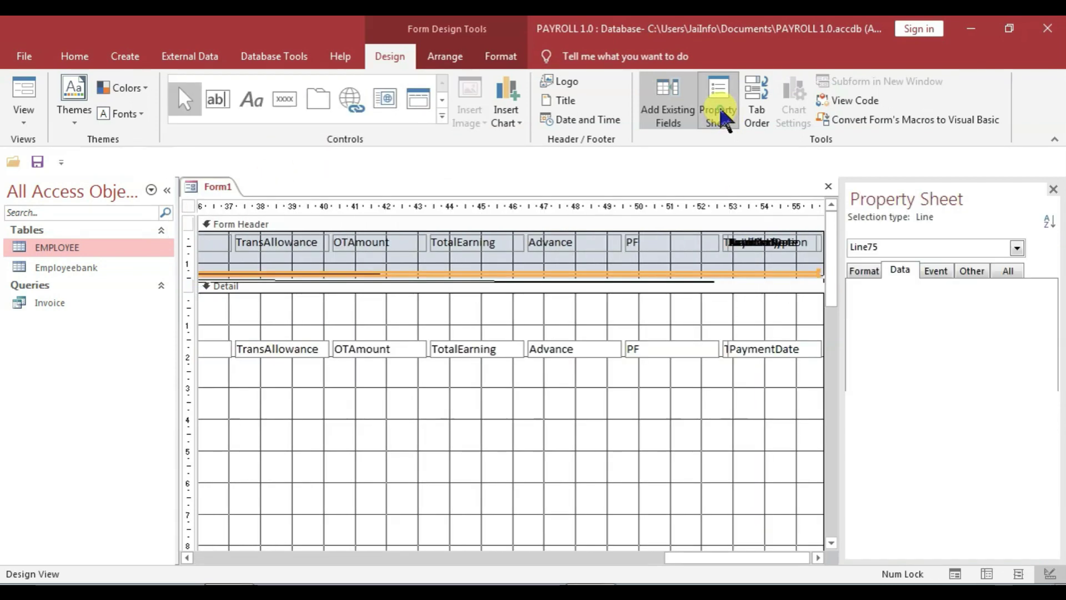
left_click(864, 270)
left_click(891, 340)
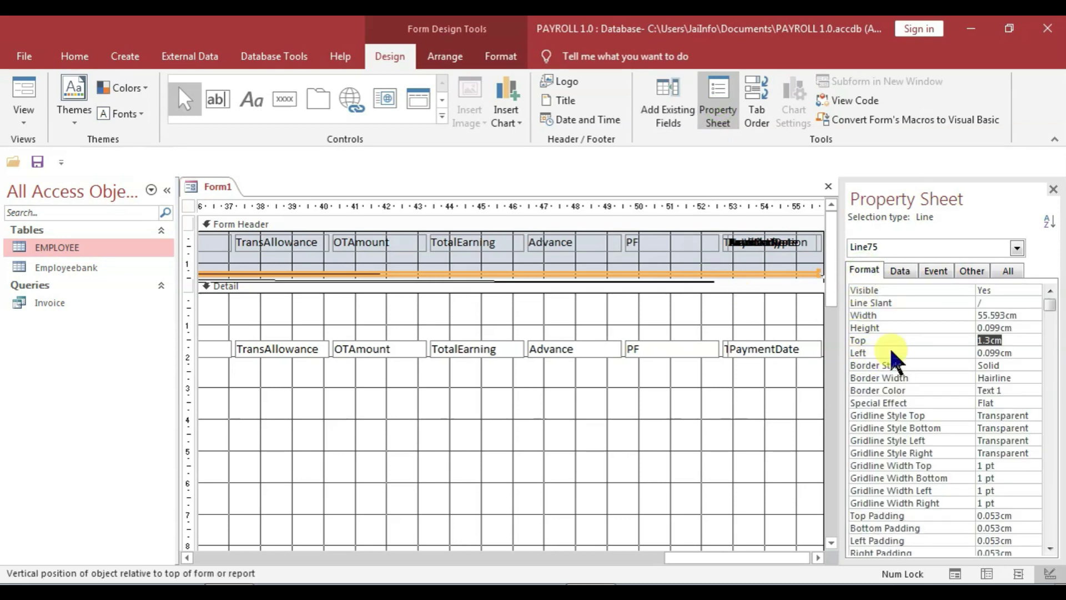
type("1")
key("Return")
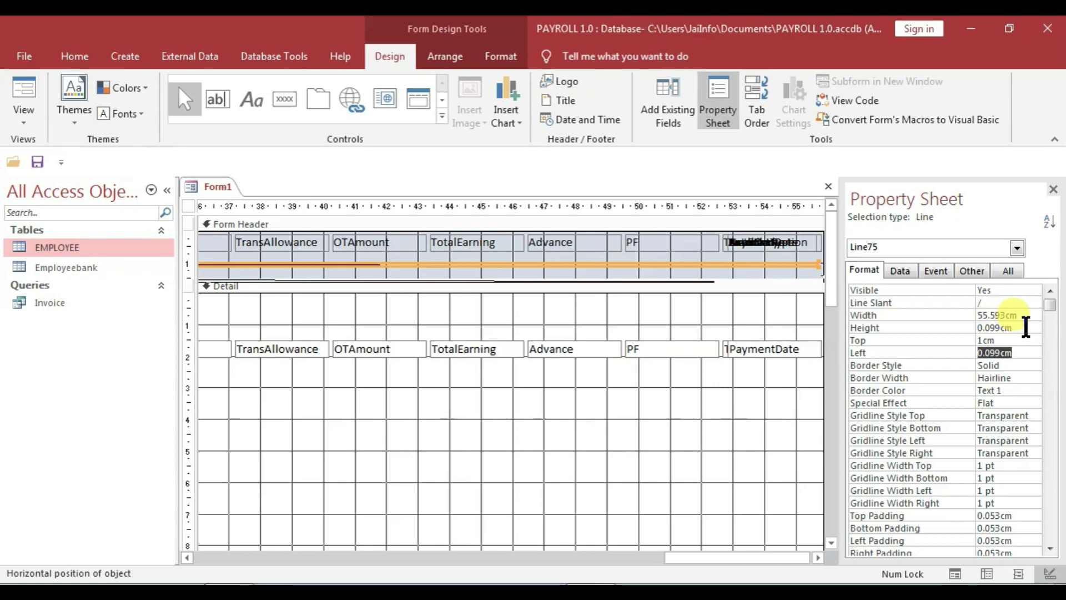
left_click(1011, 327)
key("BackSpace")
key("BackSpace")
key("BackSpace")
type("0")
key("Return")
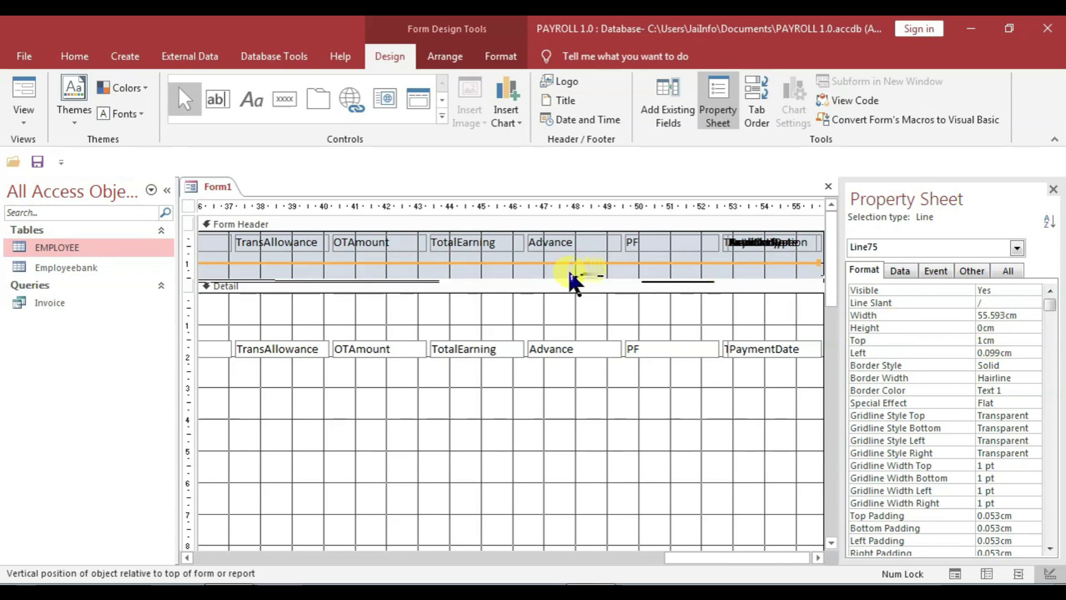
- Paste a duplicate of the line just below it and select both lines
left_click(482, 265)
left_click(823, 268)
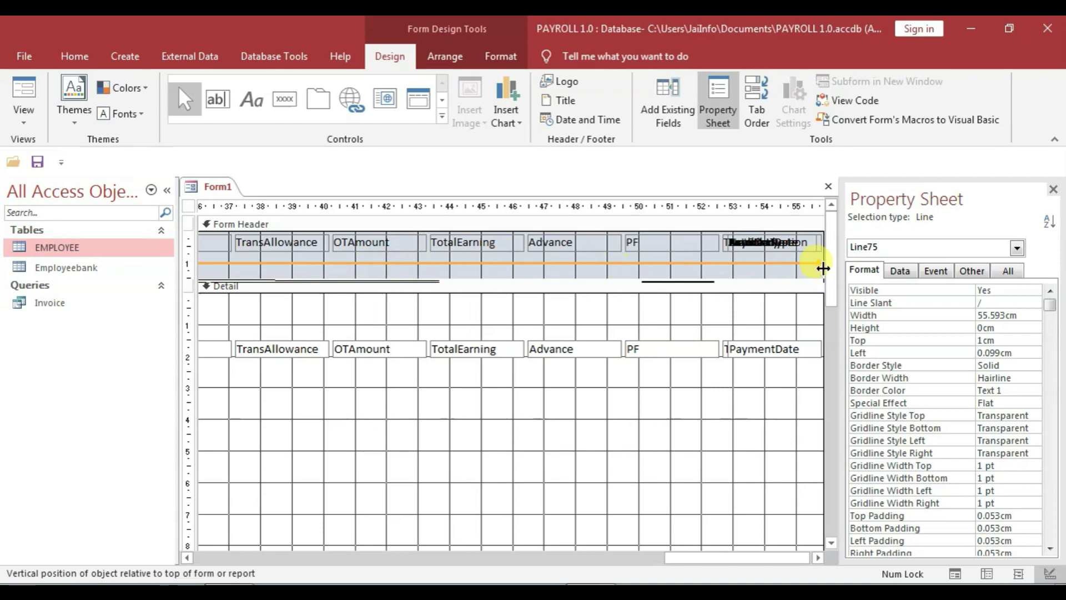
left_click(674, 268)
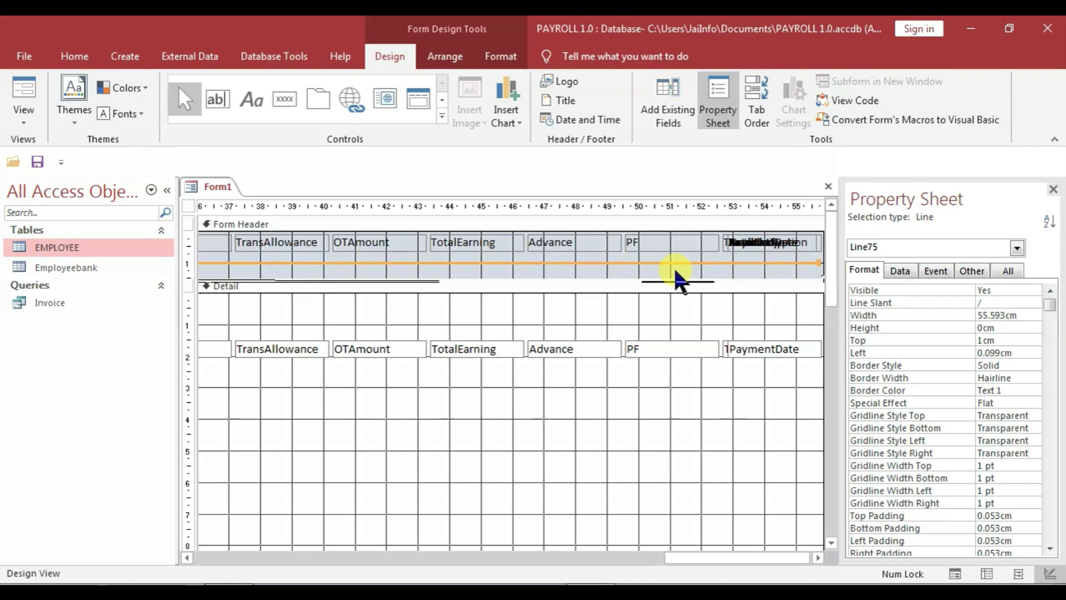
key("ctrl+v")
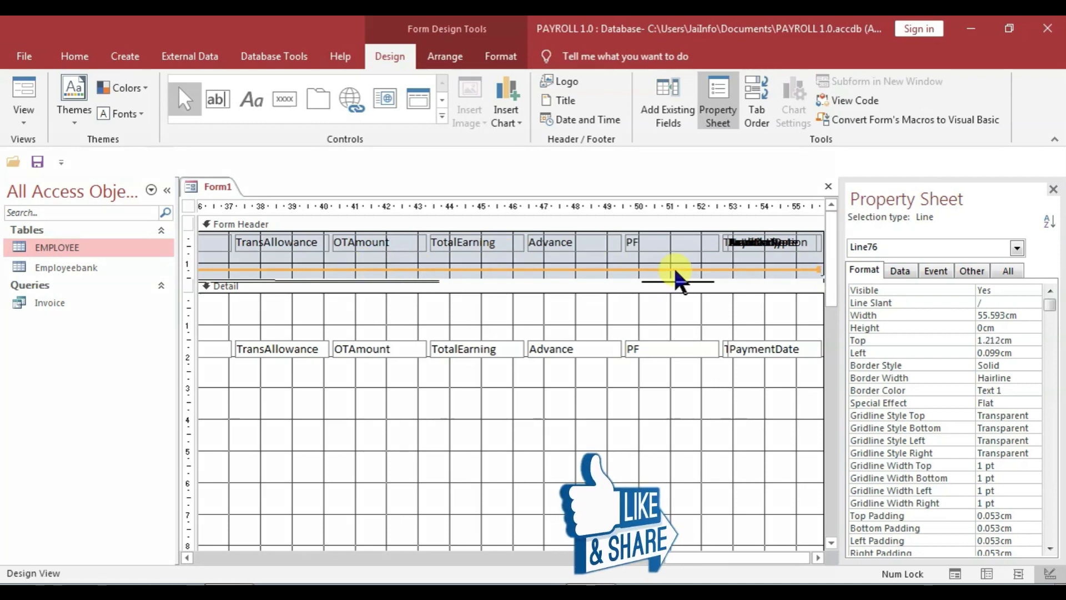
left_click(675, 262)
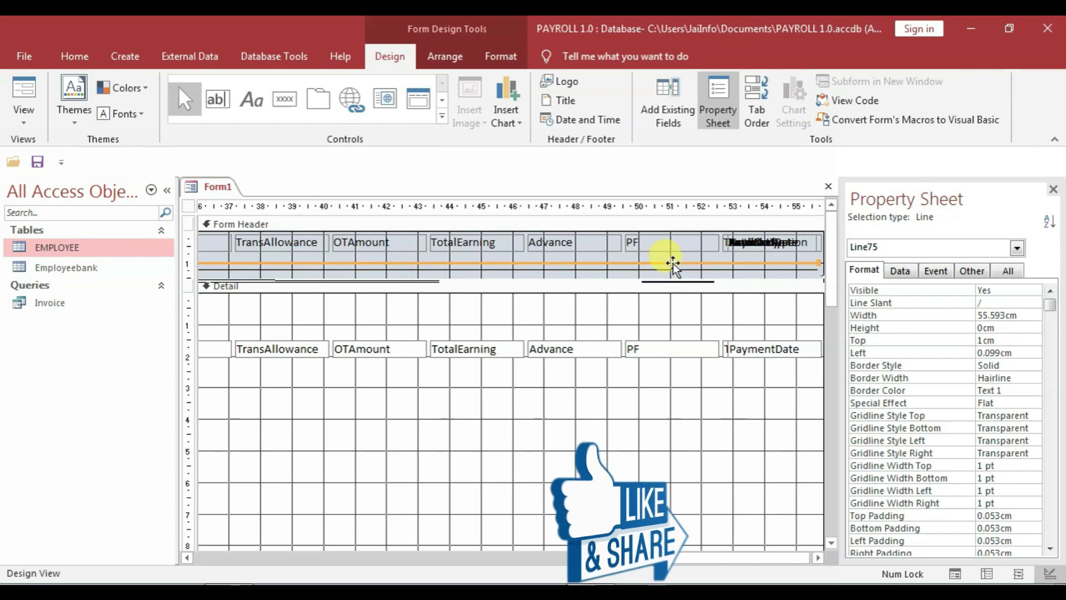
left_click_drag(684, 252, 732, 267)
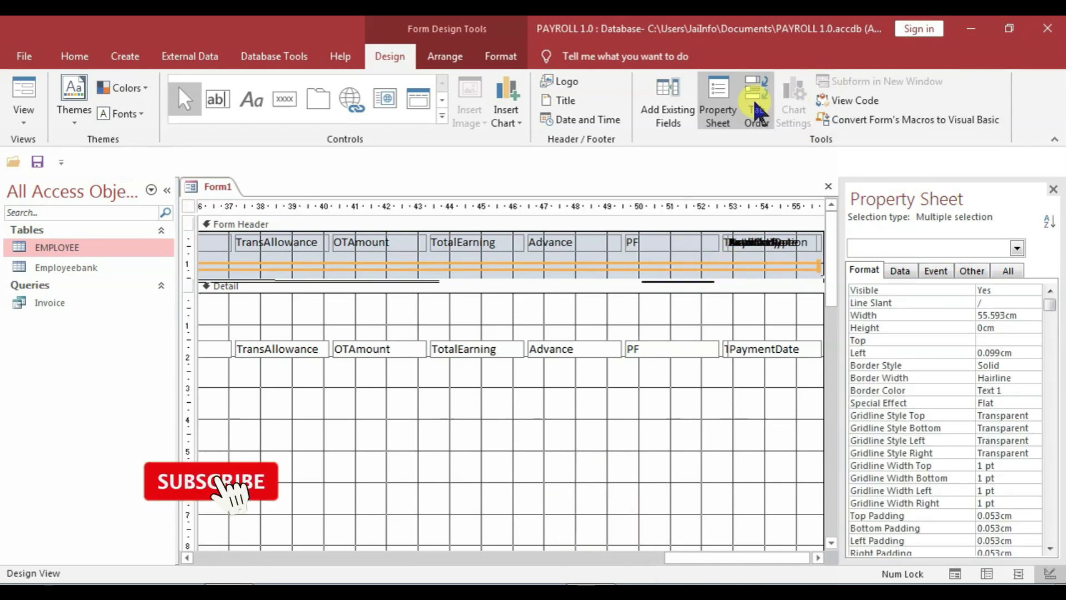
- Give both header lines a black 3 pt Shape Outline
left_click(501, 56)
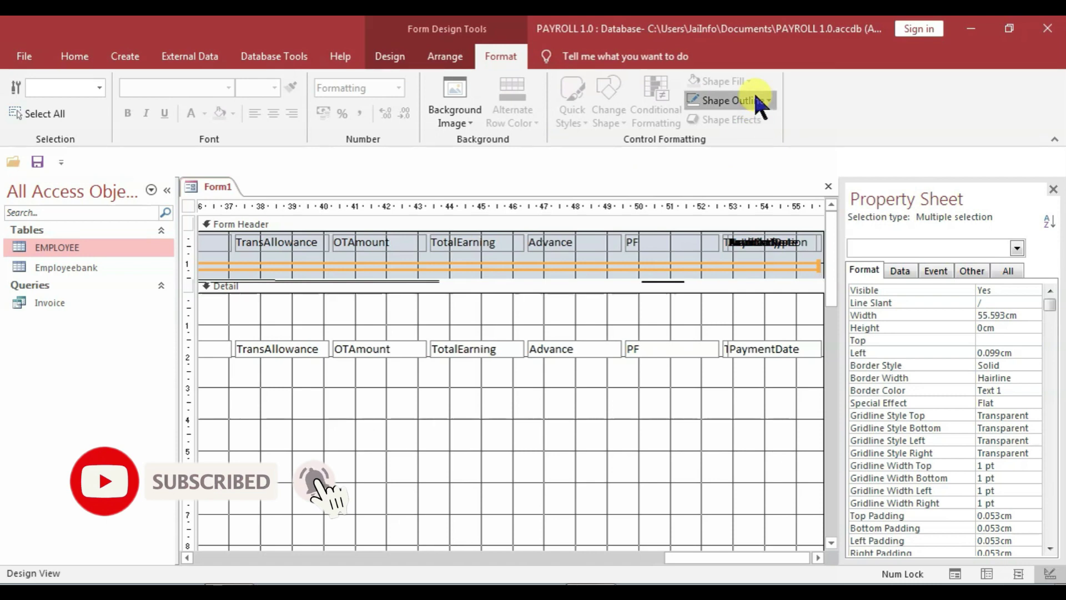
left_click(721, 100)
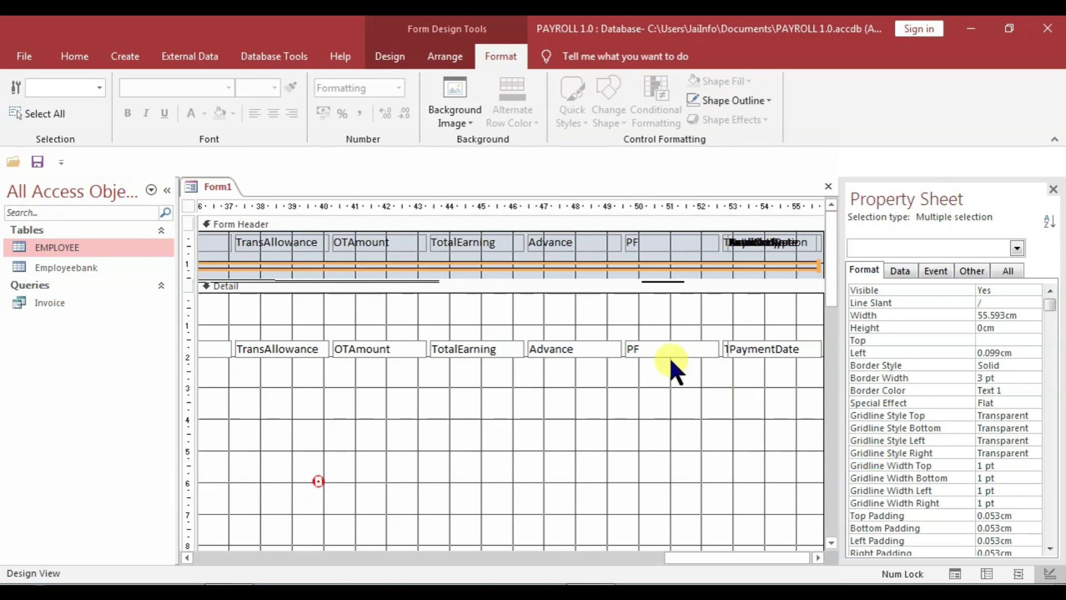
left_click(718, 261)
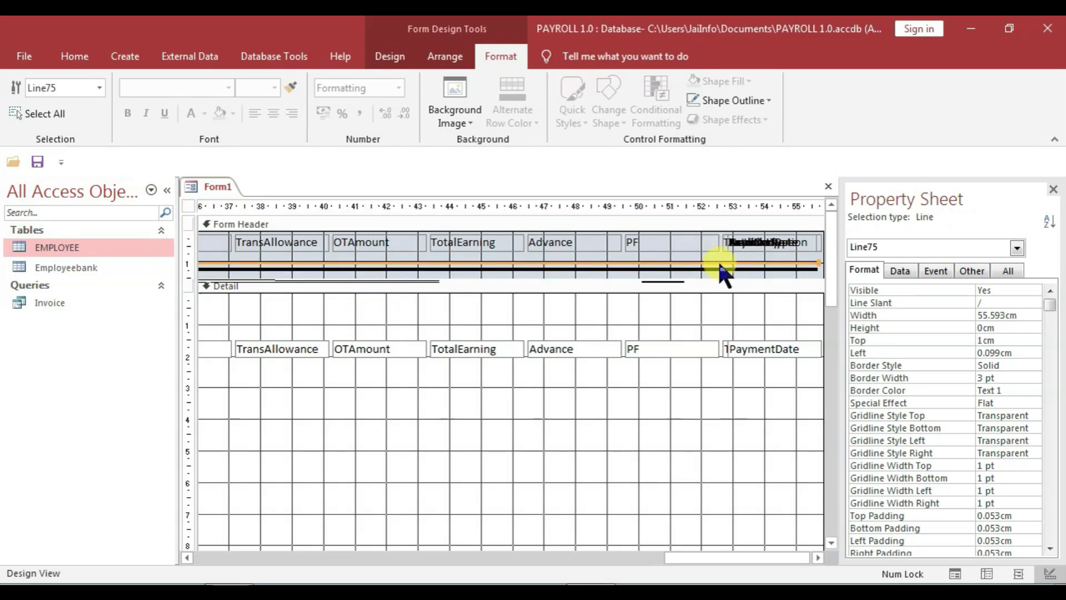
key("ctrl+z")
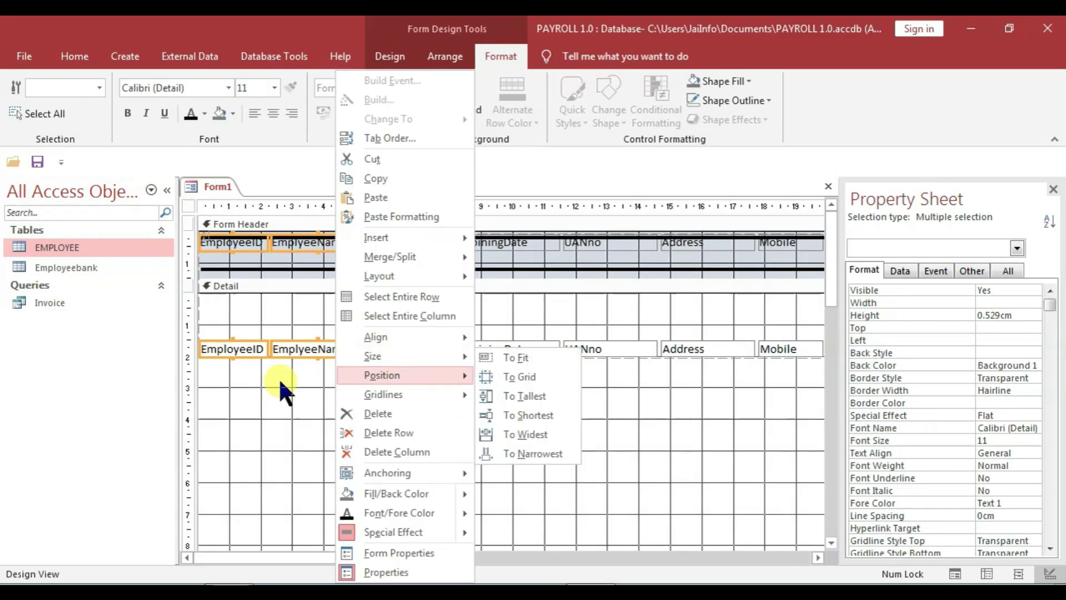
- Select all header labels and detail fields and apply Size > To Fit
left_click(244, 378)
key("ctrl+a")
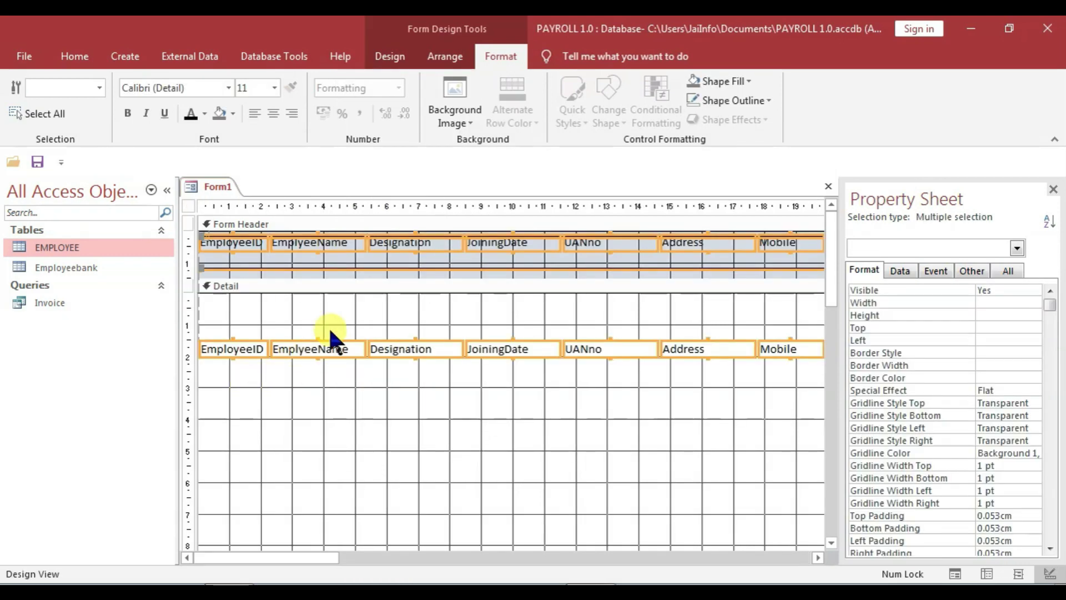
left_click(392, 268, "shift")
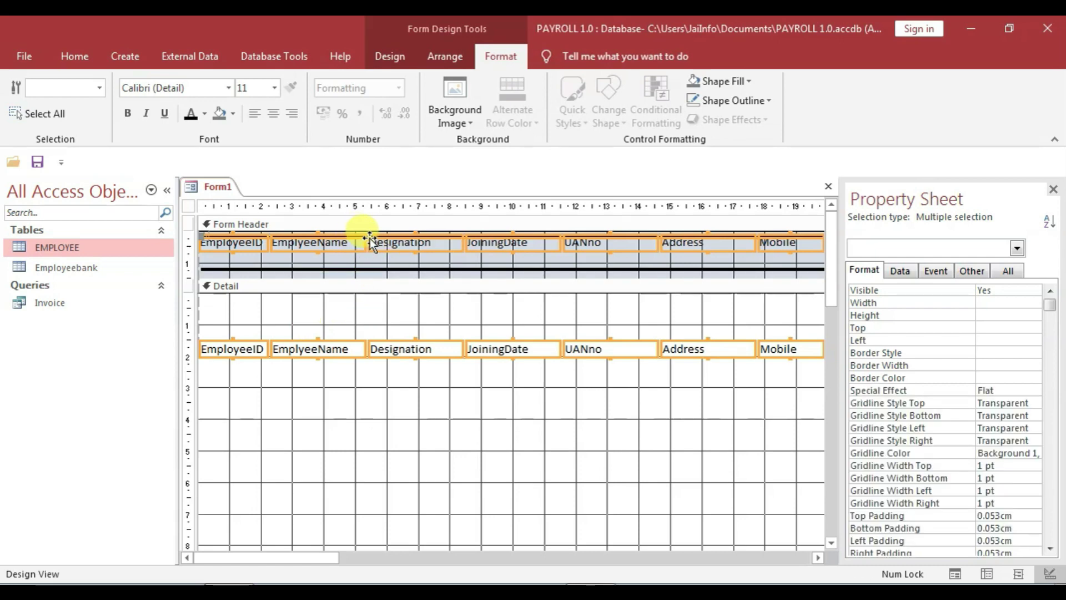
left_click(399, 242, "shift")
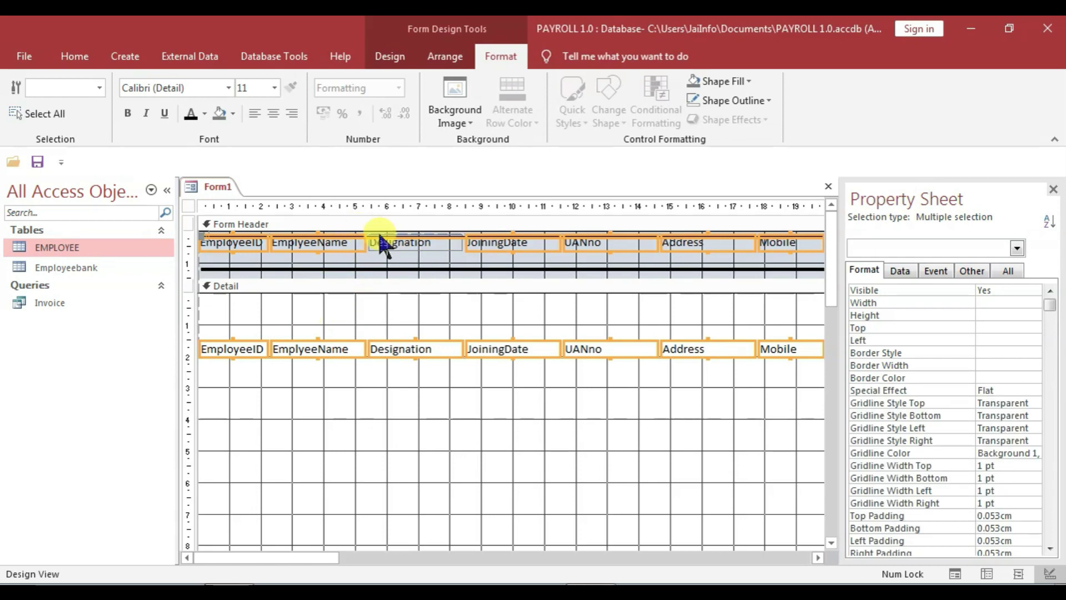
left_click(400, 243, "shift")
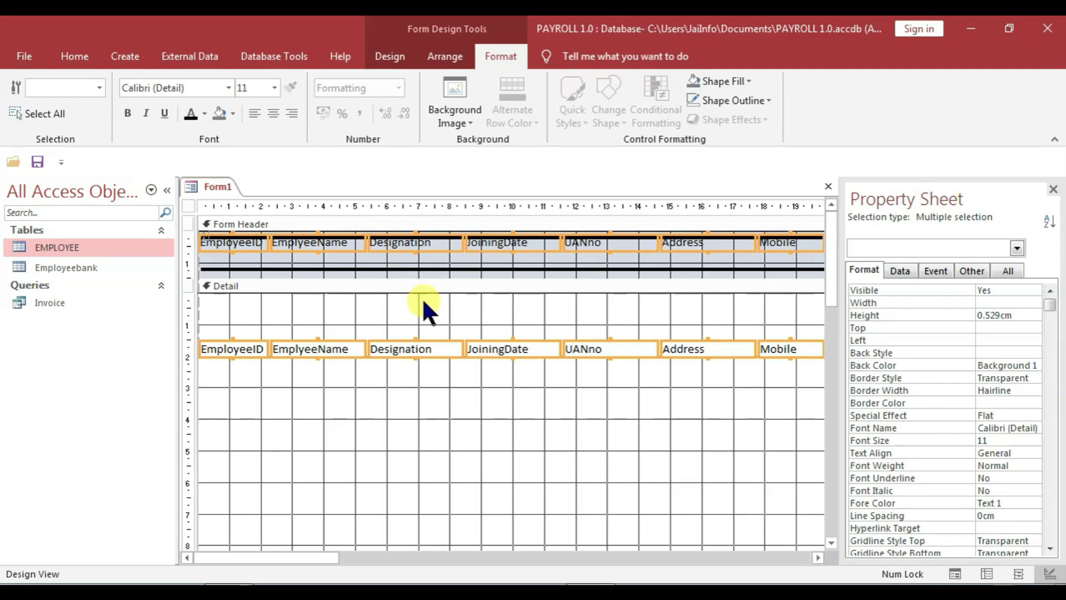
right_click(421, 243)
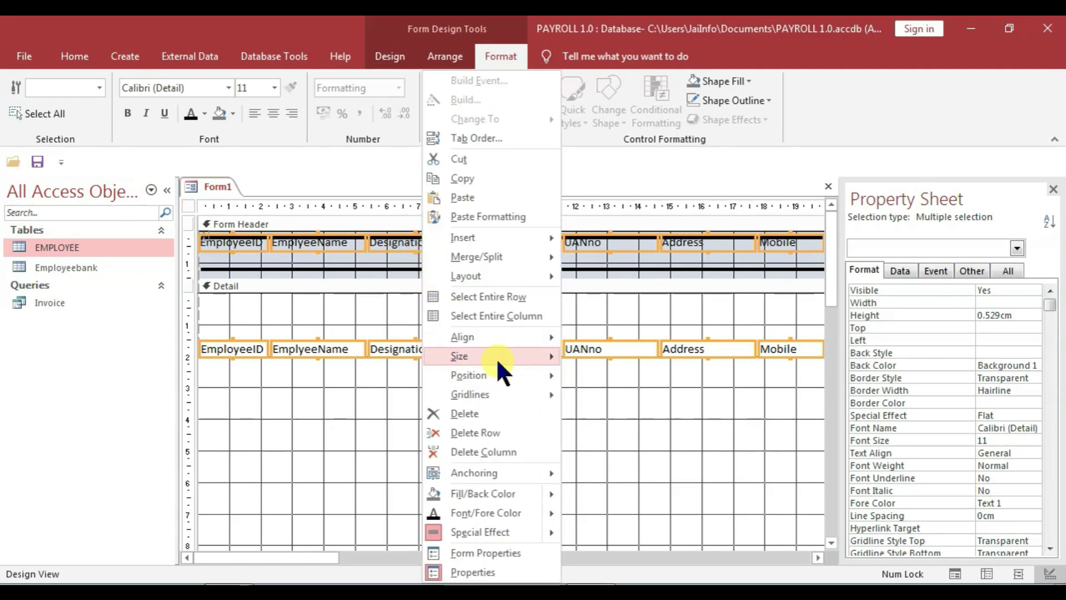
left_click(594, 354)
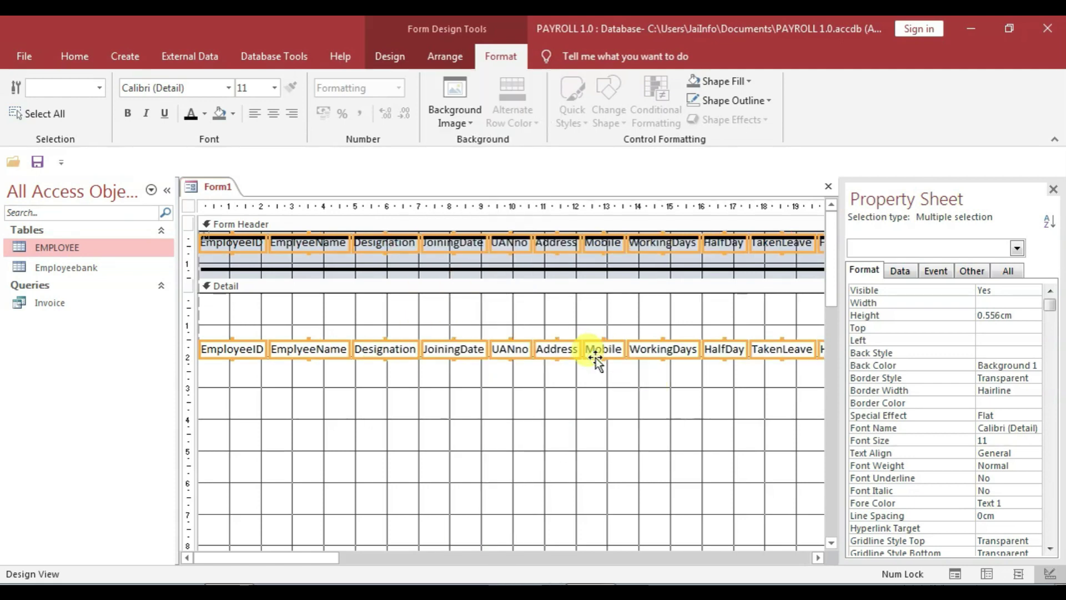
- Scroll right across the form to check the remaining resized fields
left_click_drag(302, 556, 740, 545)
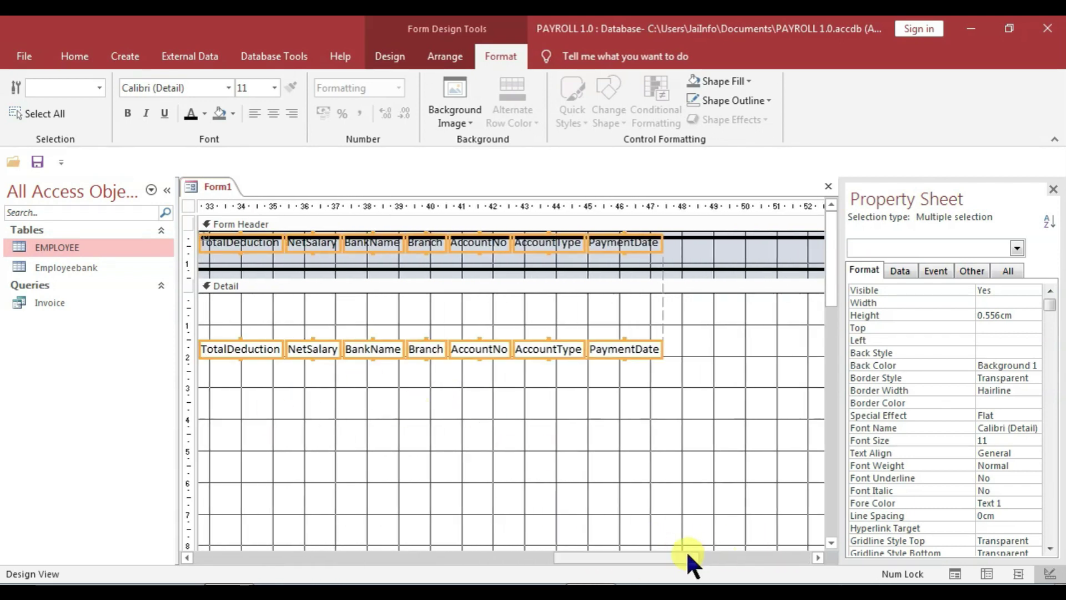
key("Tab")
left_click_drag(303, 447, 412, 278)
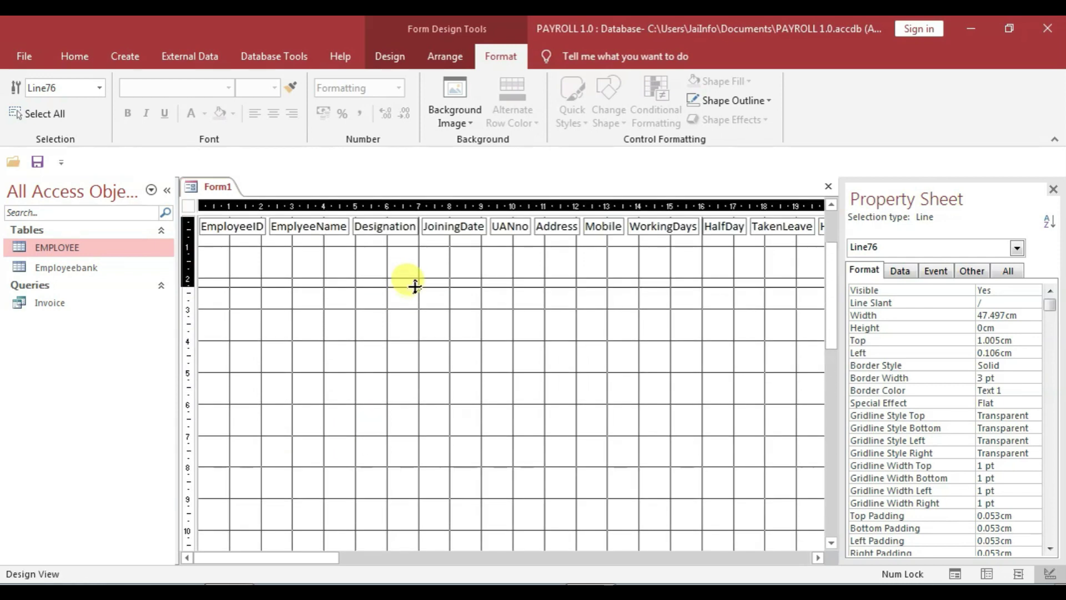
- Move Line76 just under the header labels and set the form's Default View to Continuous Forms
left_click_drag(412, 278, 405, 209)
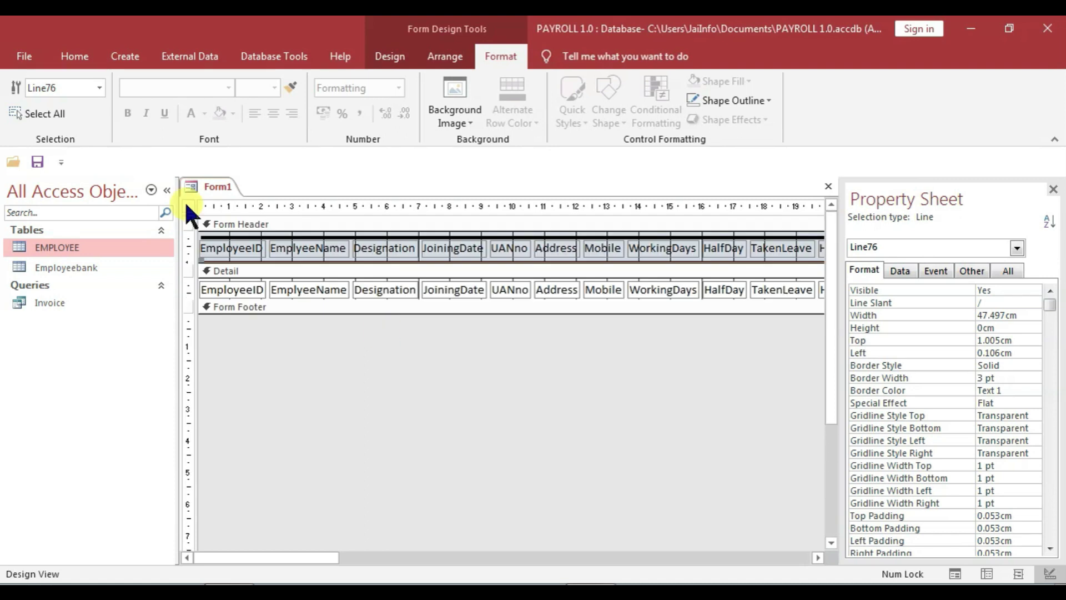
left_click(189, 206)
left_click(892, 303)
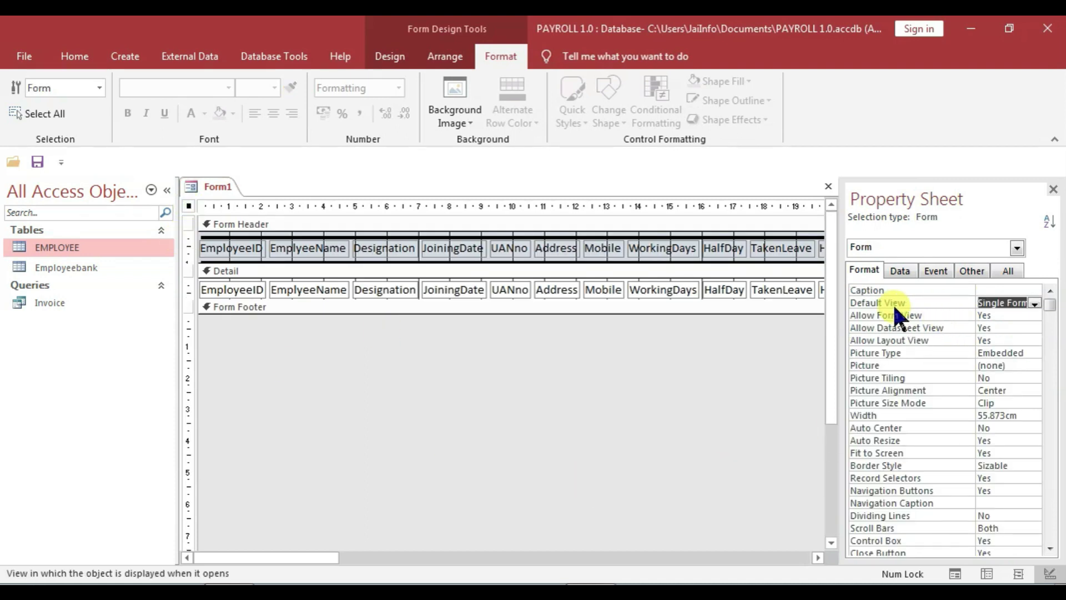
left_click(1034, 302)
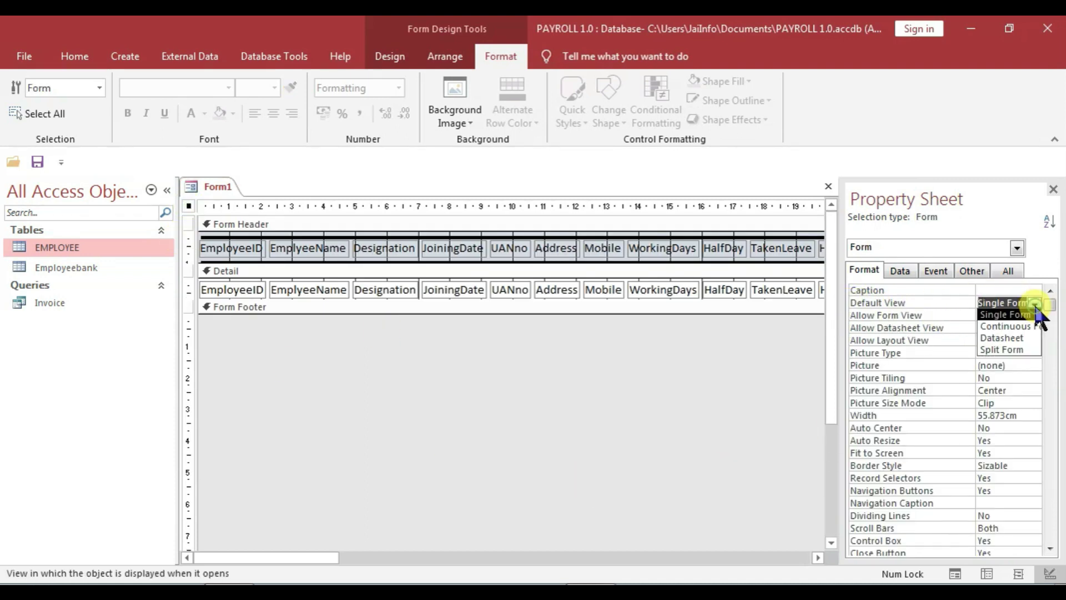
left_click(1018, 327)
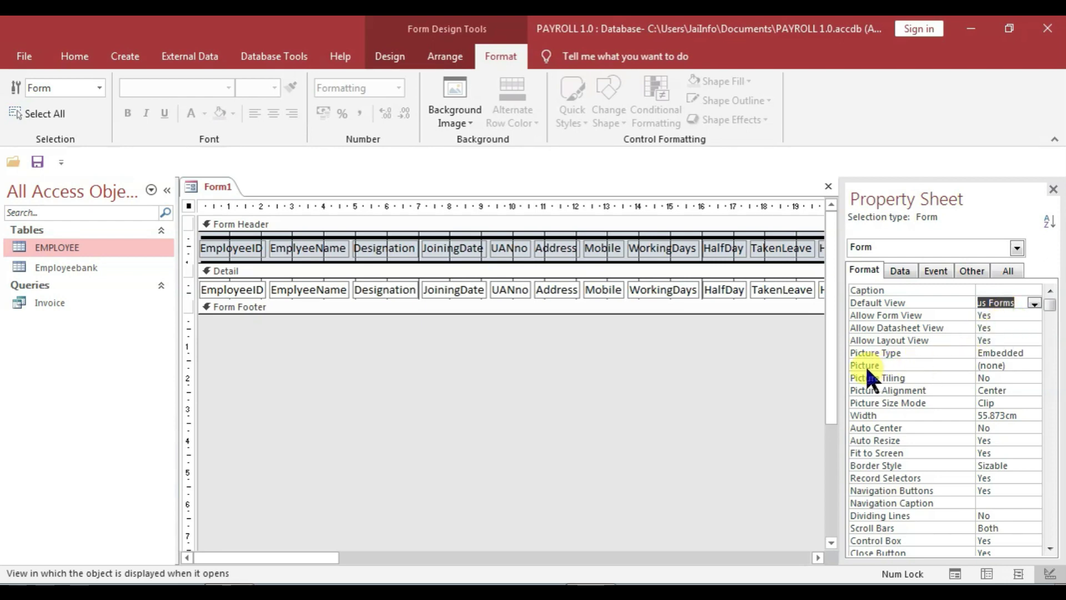
left_click(708, 383)
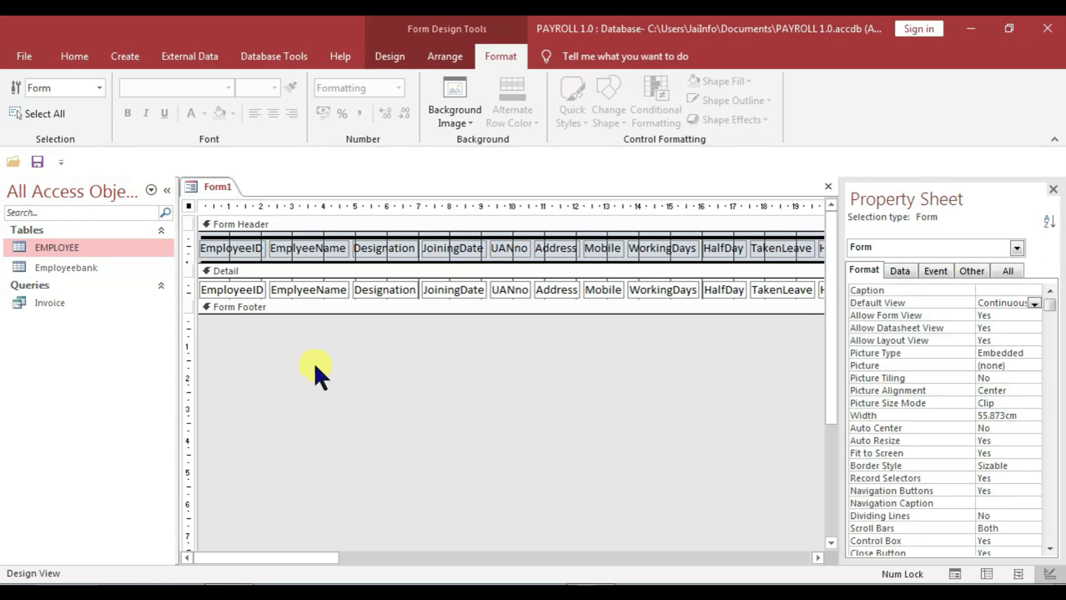
- Set the form's Record Selectors property to No
left_click(1007, 271)
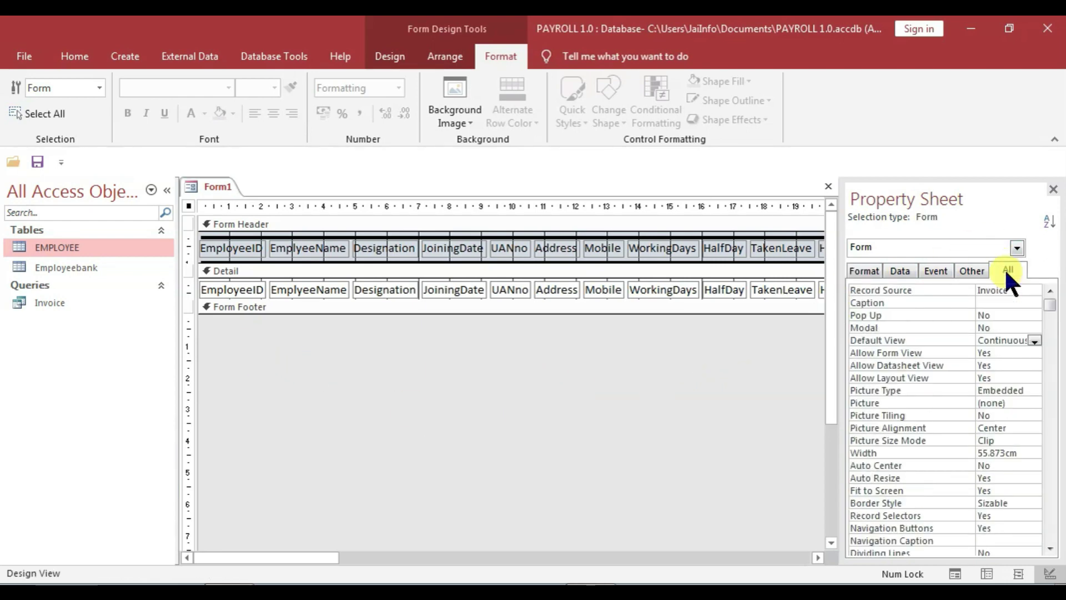
left_click(864, 270)
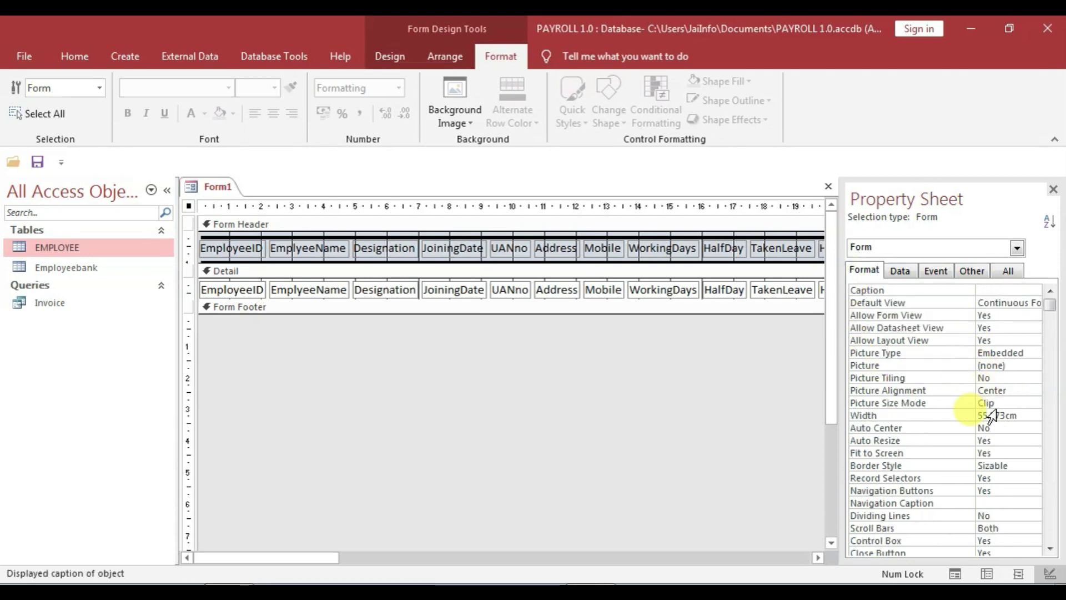
double_click(1017, 477)
scroll(1009, 522, "down", 1)
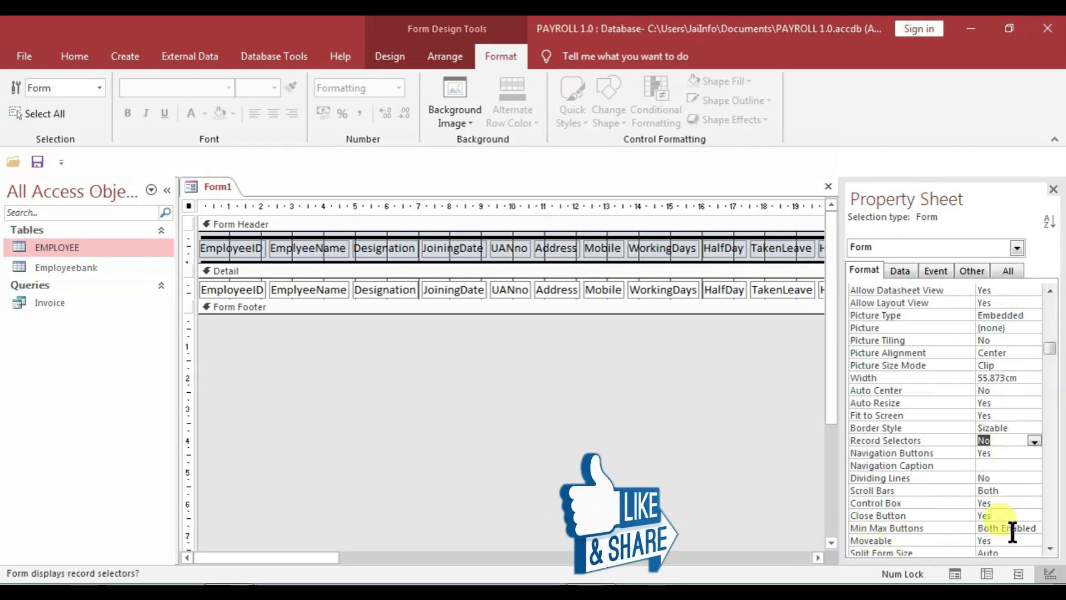
left_click(1012, 532)
scroll(1012, 532, "up", 1)
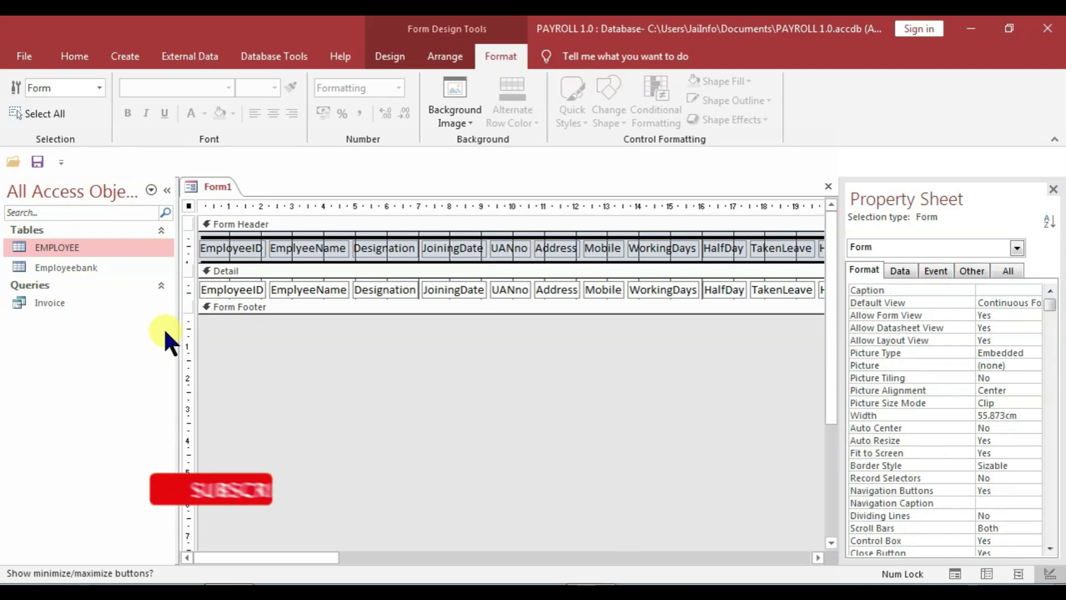
left_click(243, 225)
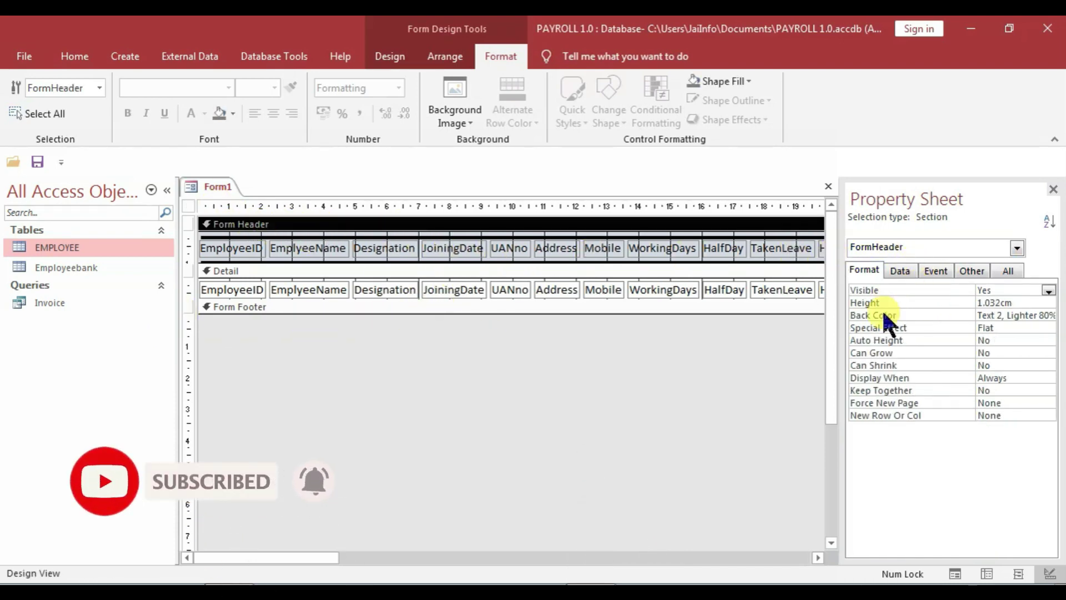
- Set the Form Header back color to dark blue #1F497D
left_click(939, 314)
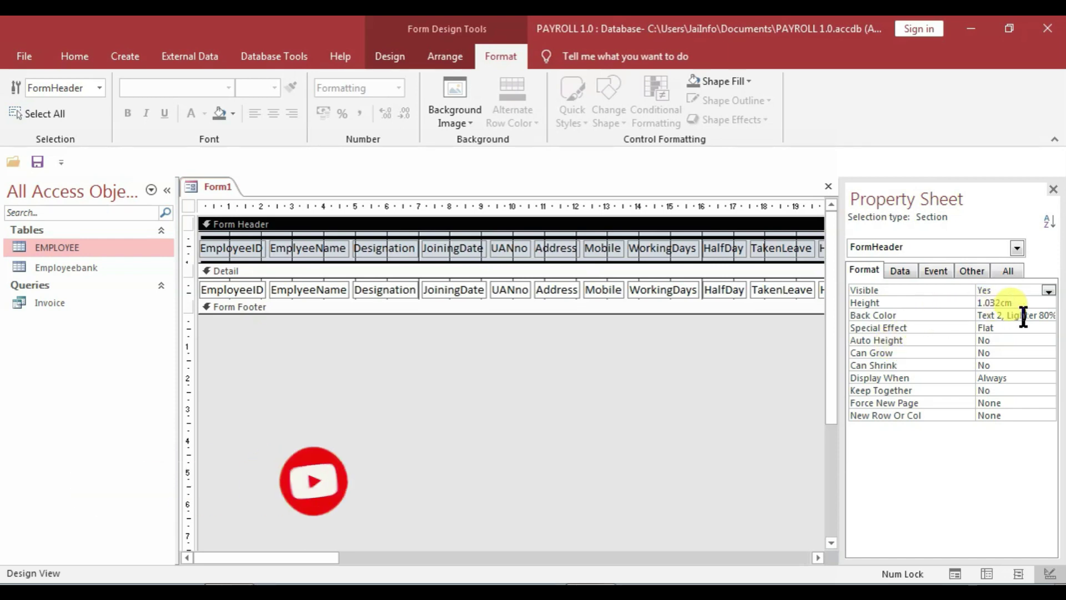
left_click(1047, 315)
left_click(970, 161)
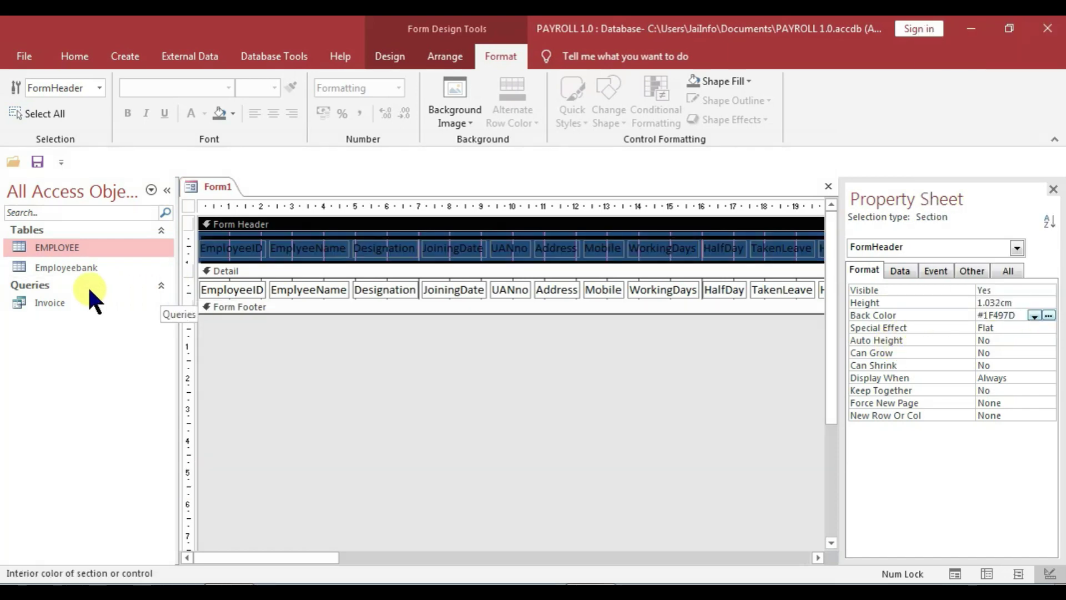
- Save the form as EmployeeList
key("ctrl+s")
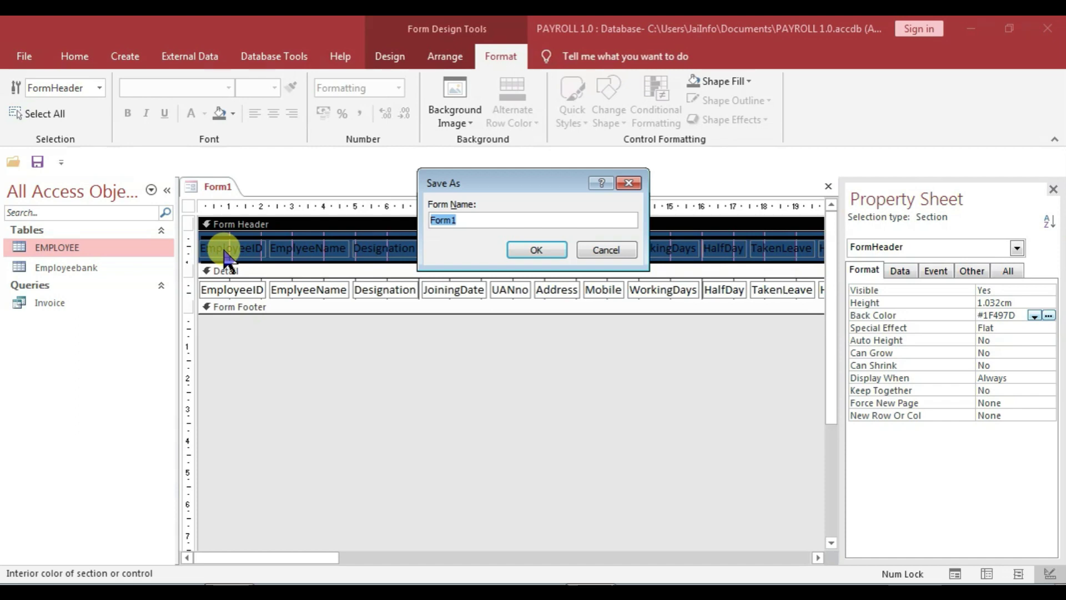
type("EmployeeList")
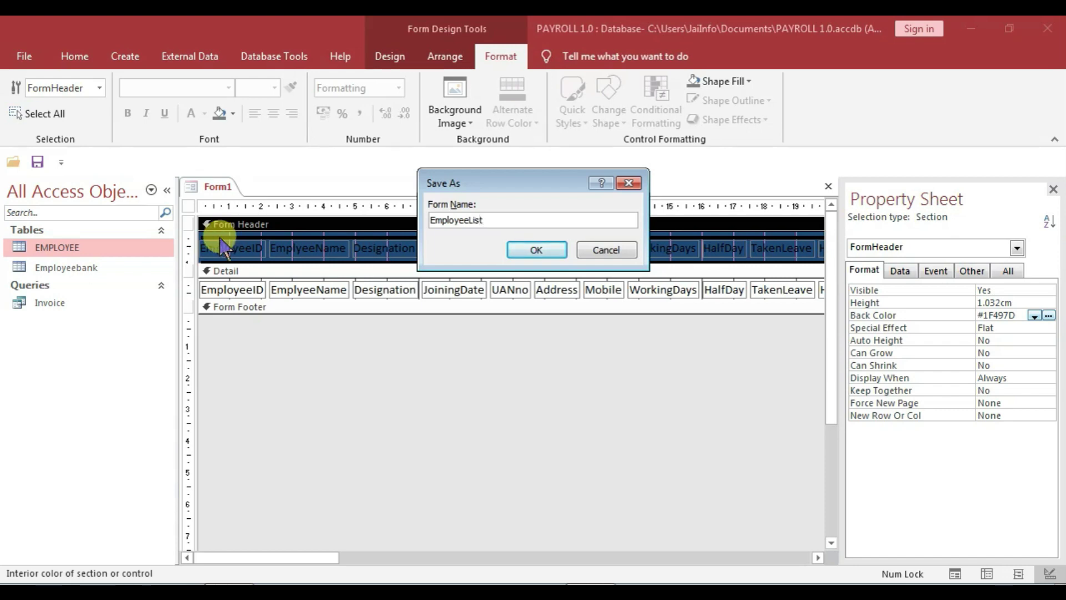
left_click(542, 244)
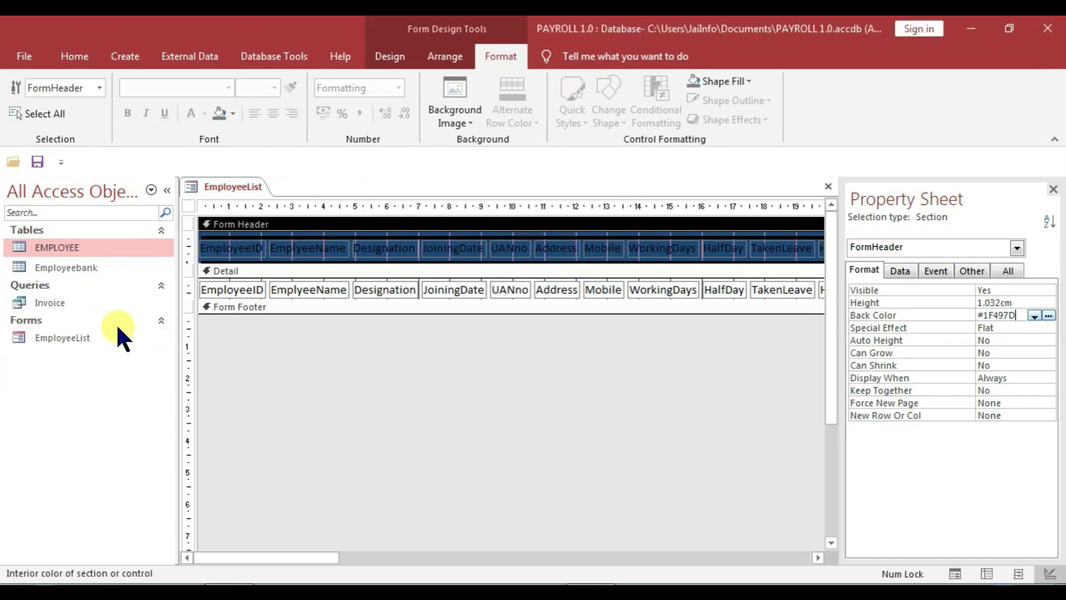
- Open EmployeeList in Form View, reposition its pop-up window, then close it
double_click(78, 338)
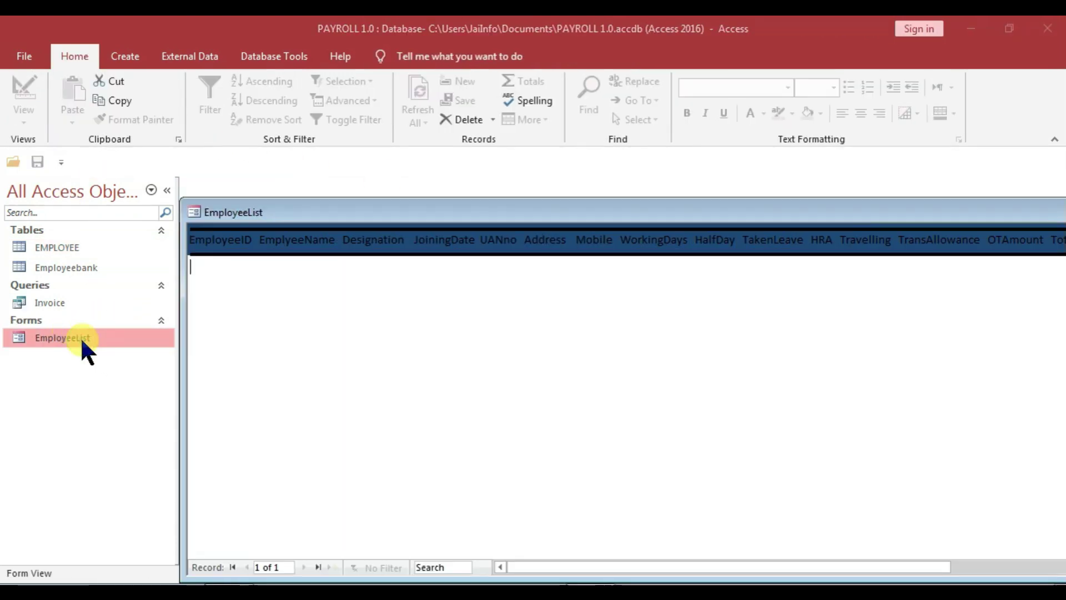
left_click_drag(404, 215, 233, 94)
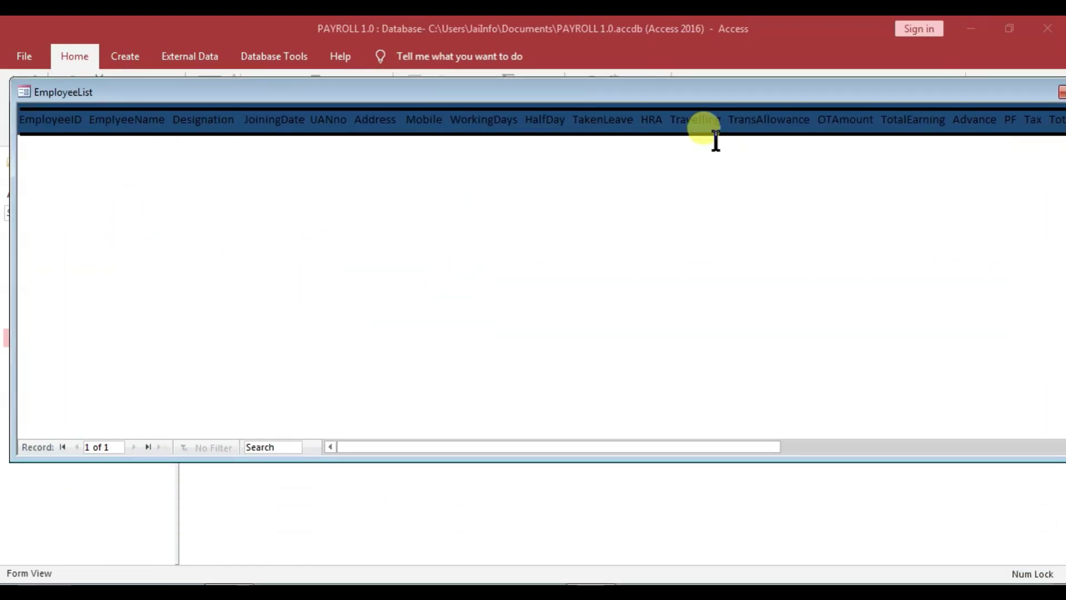
left_click_drag(826, 100, 805, 135)
left_click(921, 124)
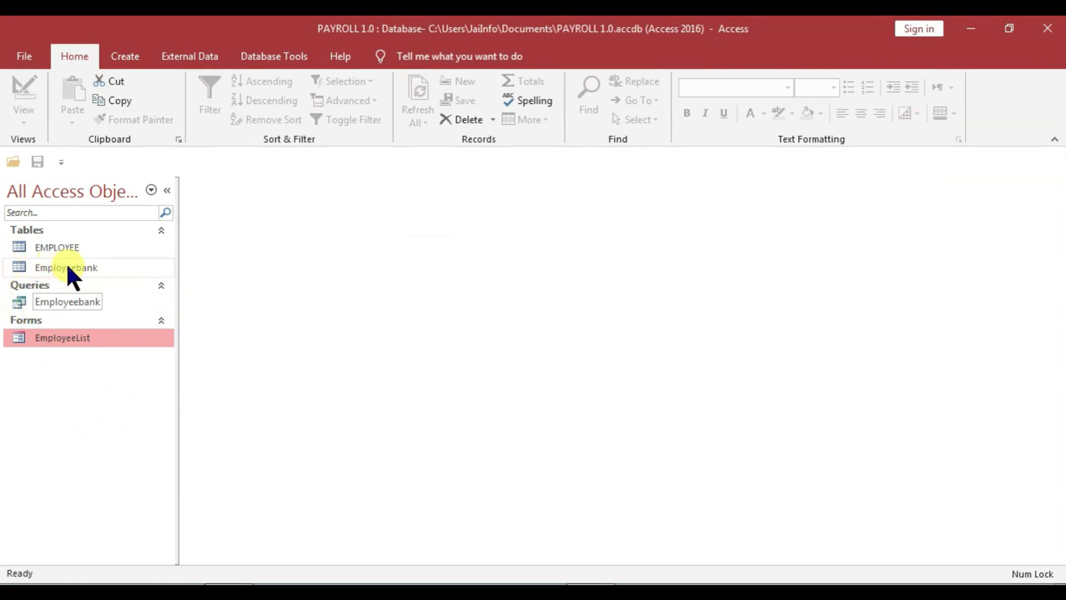
- Create a blank Form Design with its Record Source set to Employeebank
right_click(86, 267)
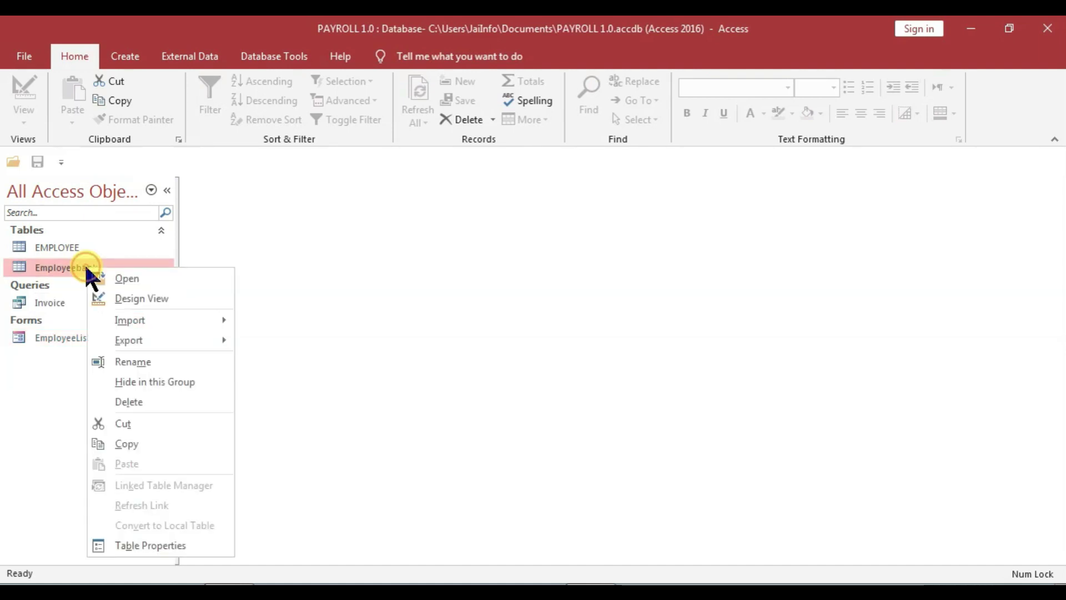
left_click(131, 60)
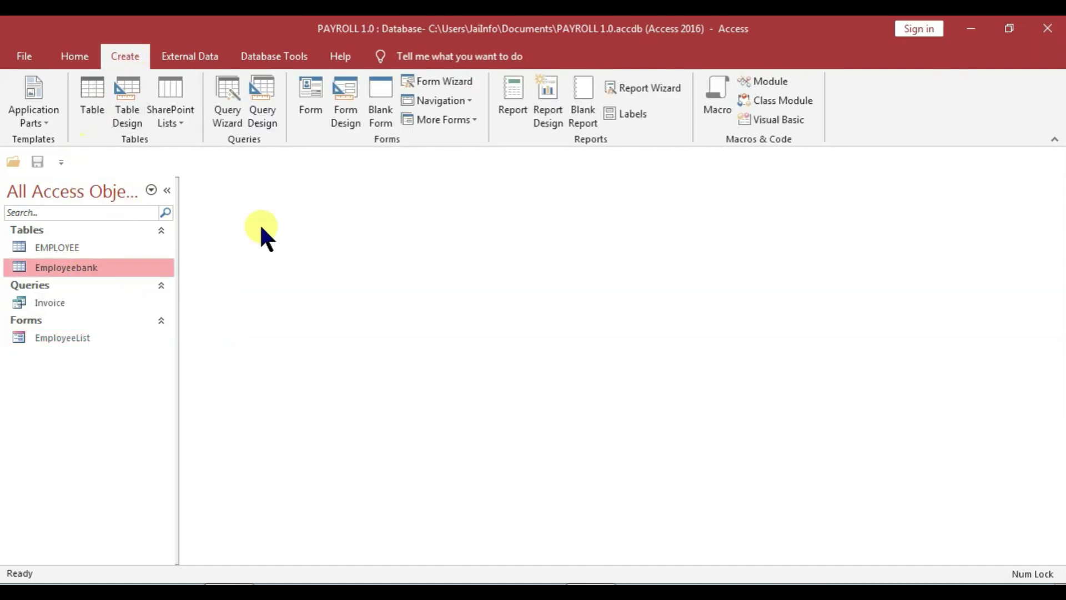
left_click(342, 111)
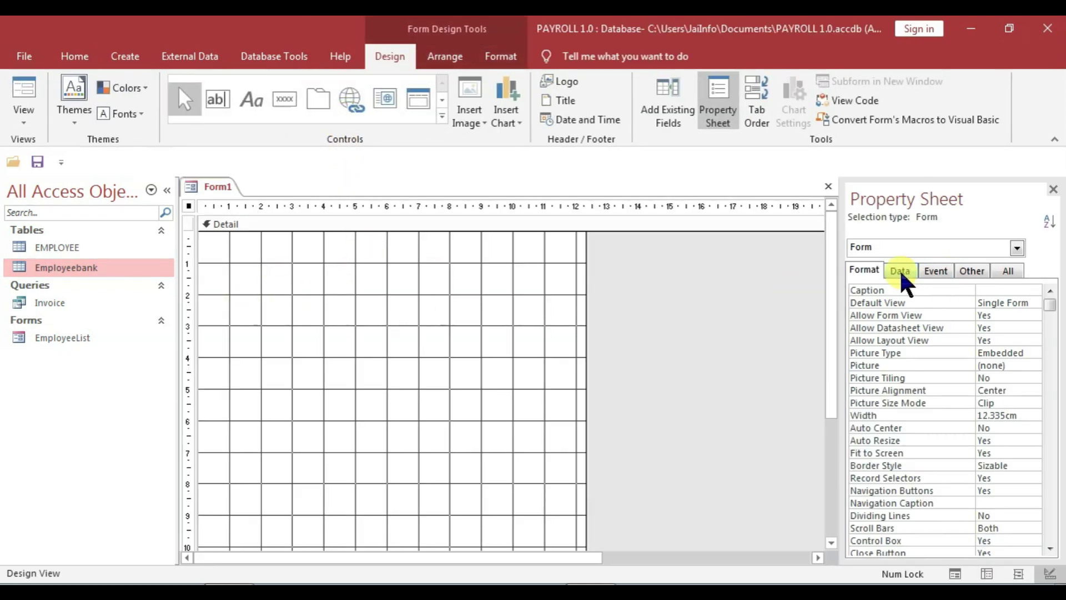
left_click(900, 270)
left_click(1033, 290)
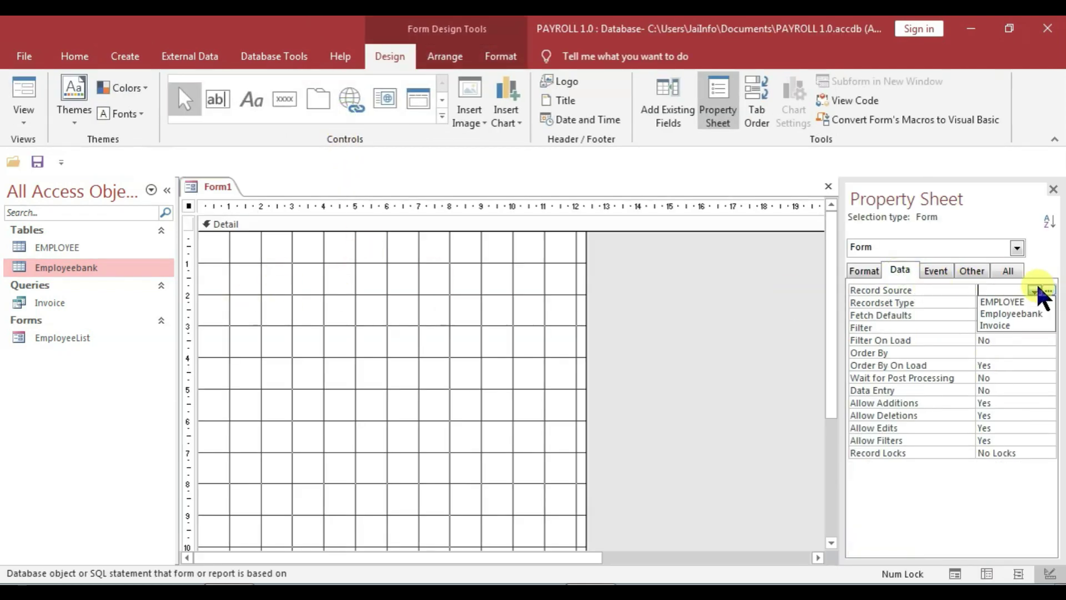
left_click(1010, 313)
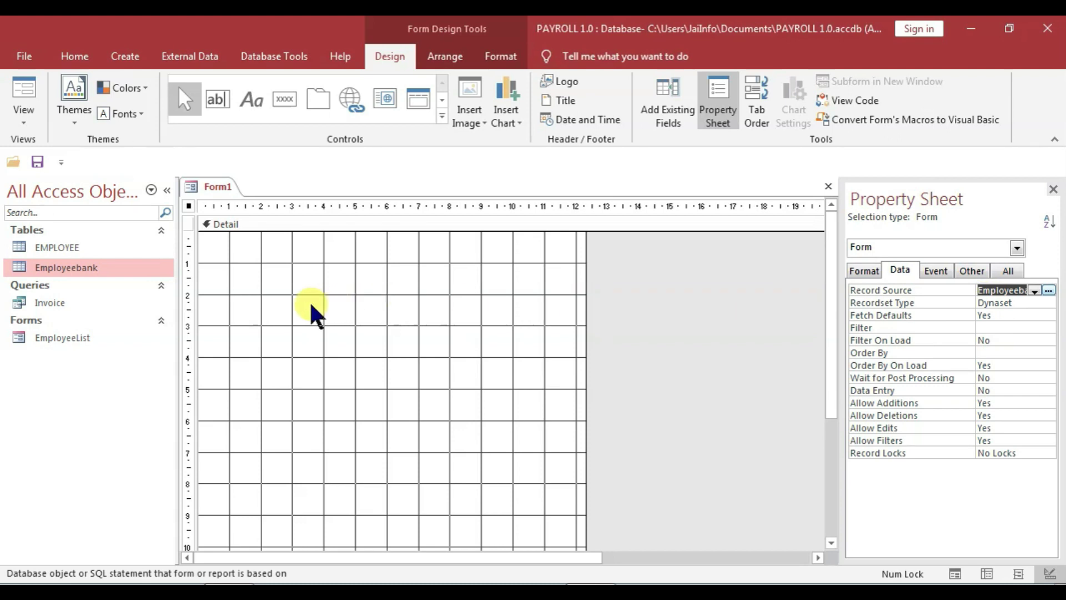
- Add all eight Employeebank fields, ID through PaymentDate, to the Detail section
left_click(668, 106)
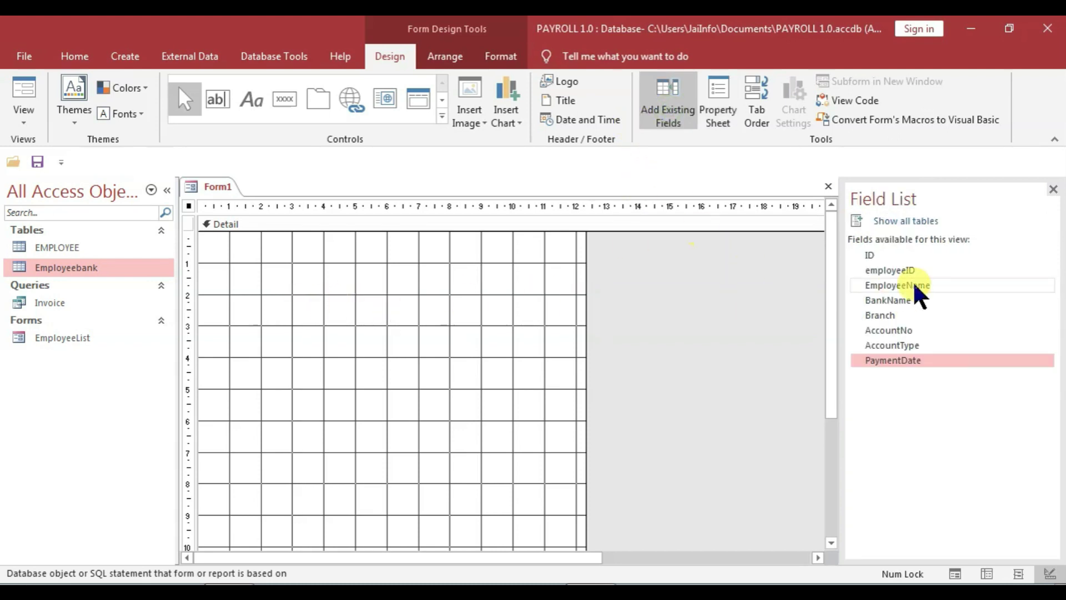
left_click(884, 254)
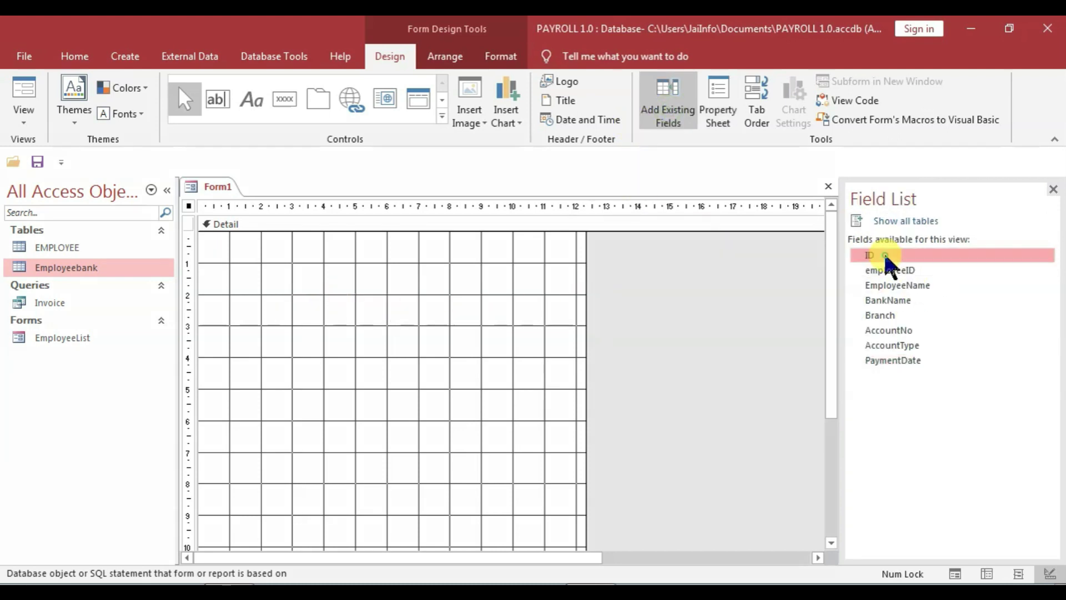
left_click(917, 358, "shift")
left_click_drag(894, 255, 343, 312)
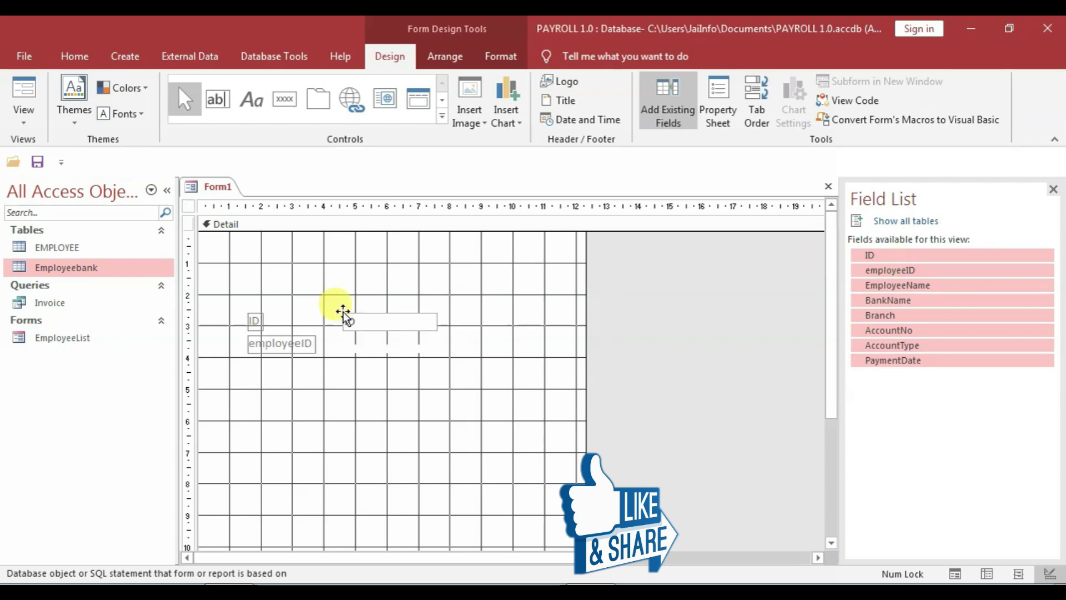
- Arrange the Employeebank fields in a Tabular layout aligned to the form's left edge
right_click(419, 322)
mouse_move(451, 275)
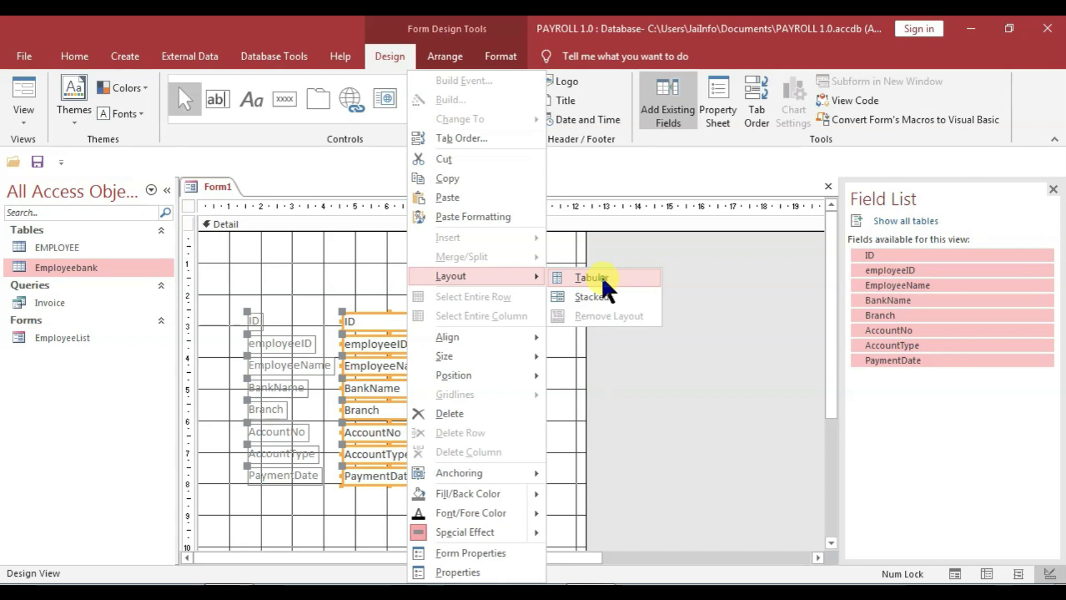
left_click(601, 275)
left_click_drag(381, 246, 238, 246)
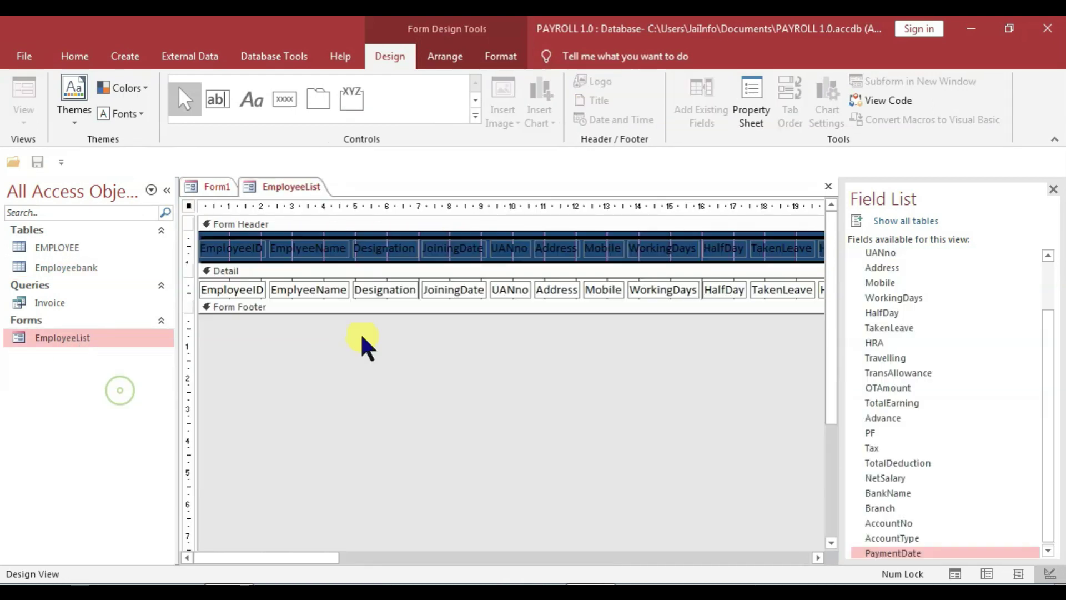
- Move the detail row of controls up and shorten the Detail section by raising the Form Footer
left_click(197, 185)
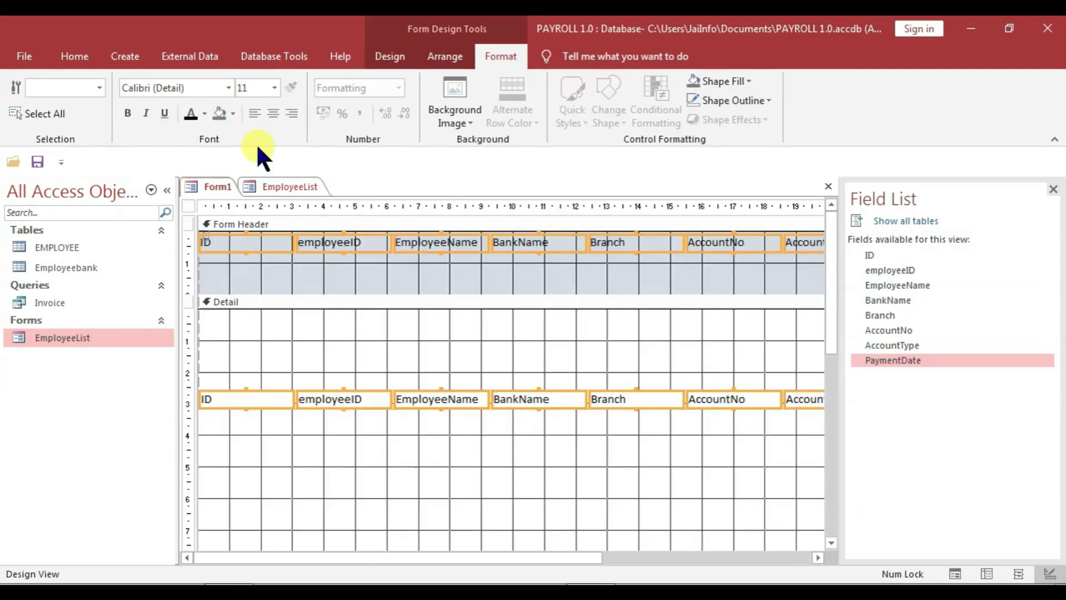
scroll(552, 344, "right", 10)
right_click(444, 399)
left_click(468, 297)
left_click_drag(468, 402, 245, 322)
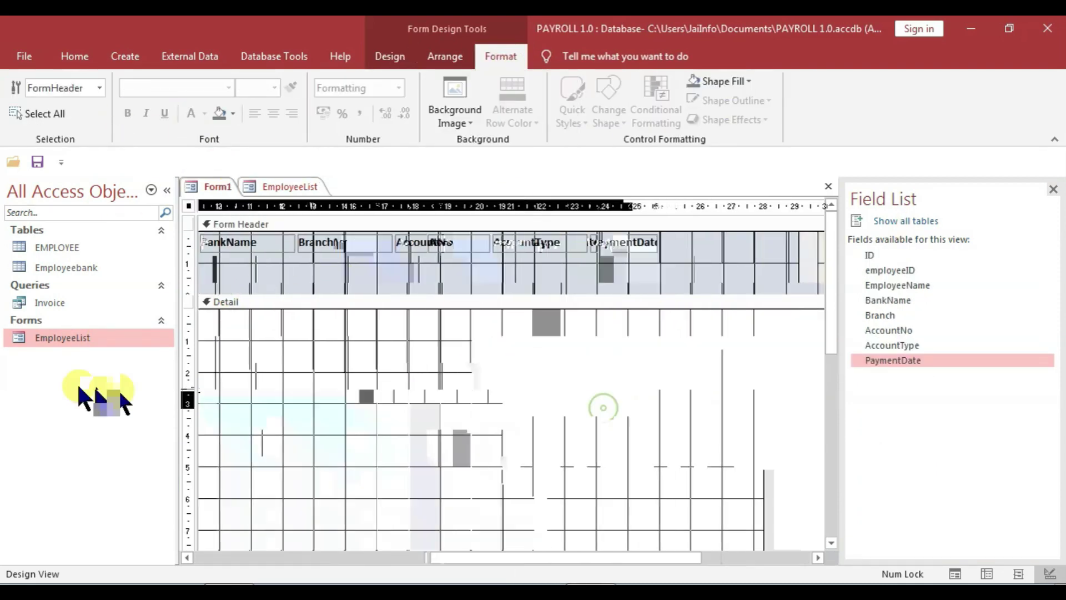
scroll(629, 266, "down", 5)
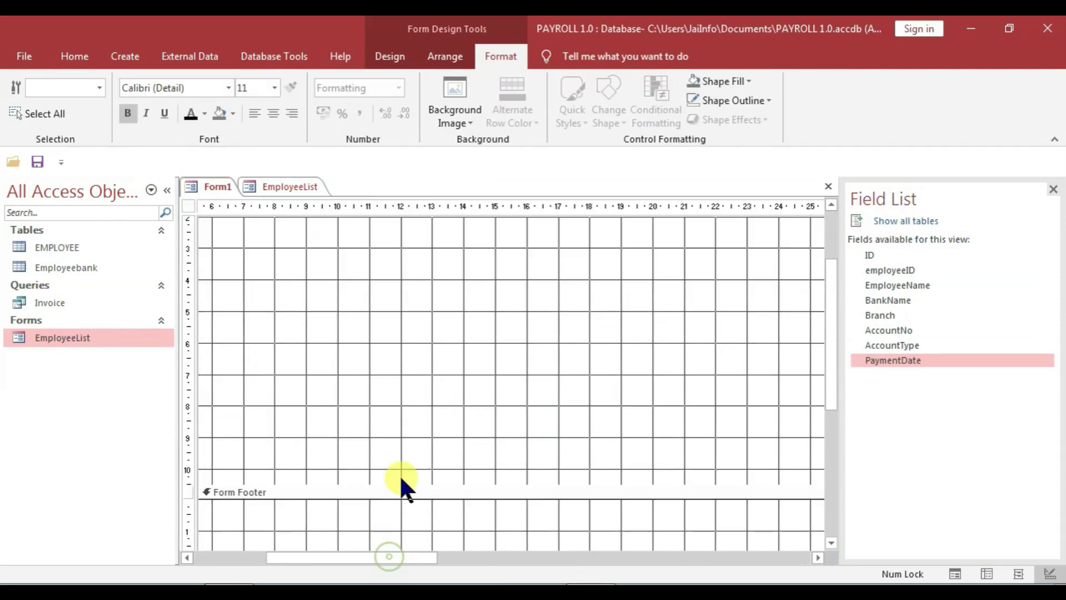
left_click_drag(404, 488, 364, 317)
key("F4")
- Save the new form as Banklist and briefly preview it
key("ctrl+s")
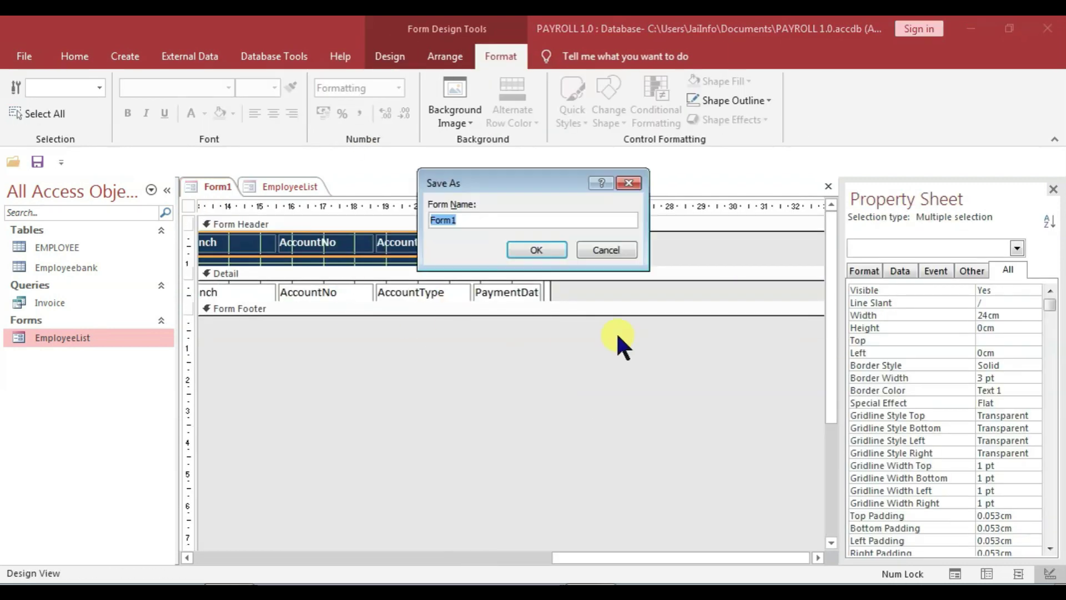
type("Banklist")
key("Return")
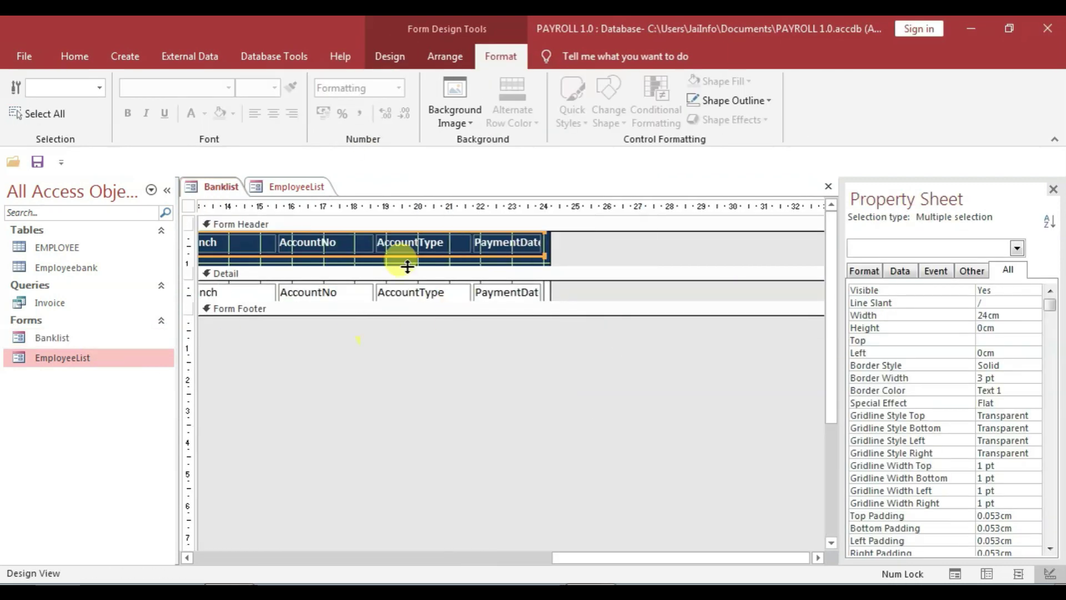
key("F5")
key("ctrl+w")
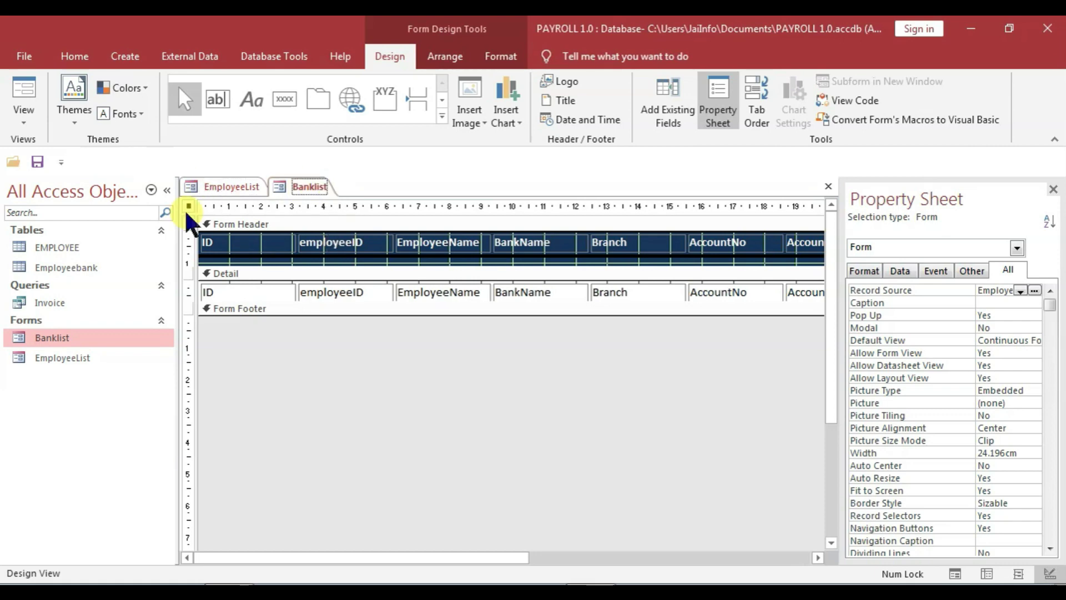
- Turn off Banklist's record selectors and view it as a pop-up in Form View
left_click(238, 262)
left_click(210, 259)
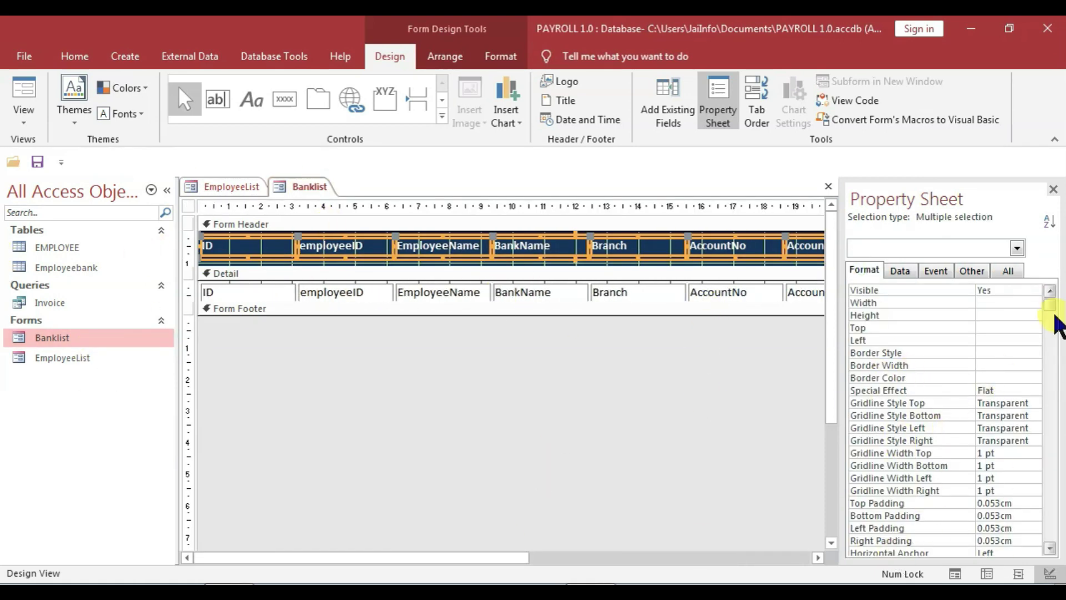
key("ctrl+r")
left_click(1020, 479)
key("F5")
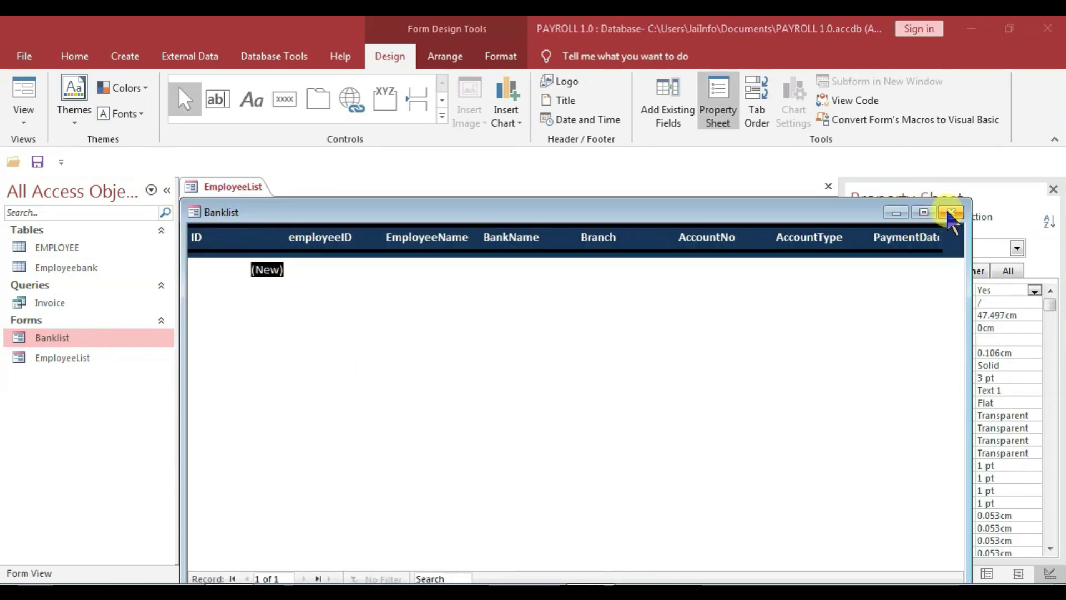
- Close the Banklist Form View window and the EmployeeList design tab
left_click(950, 214)
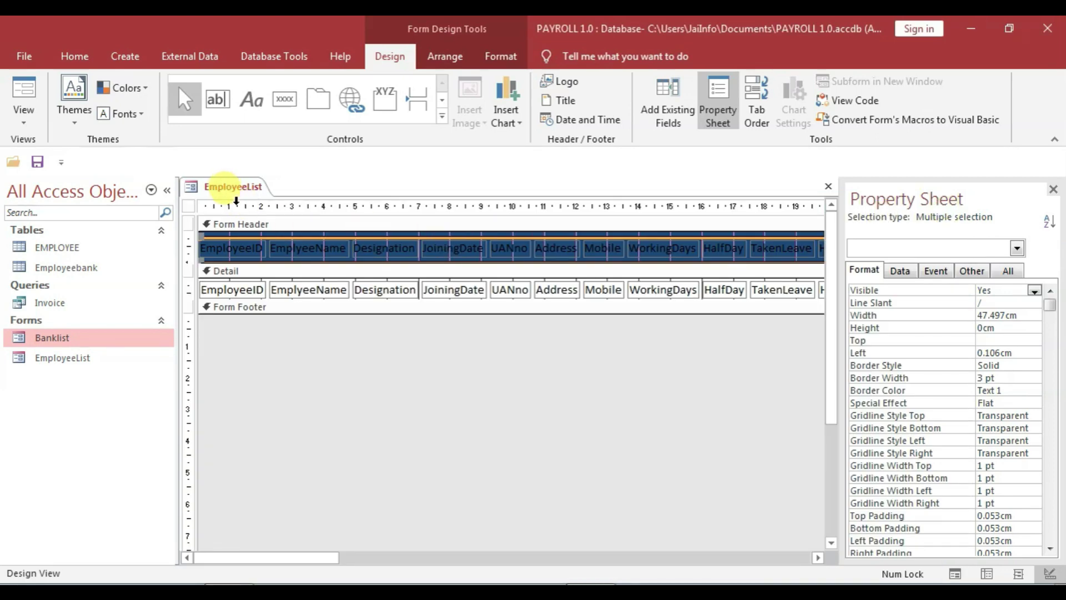
key("ctrl+w")
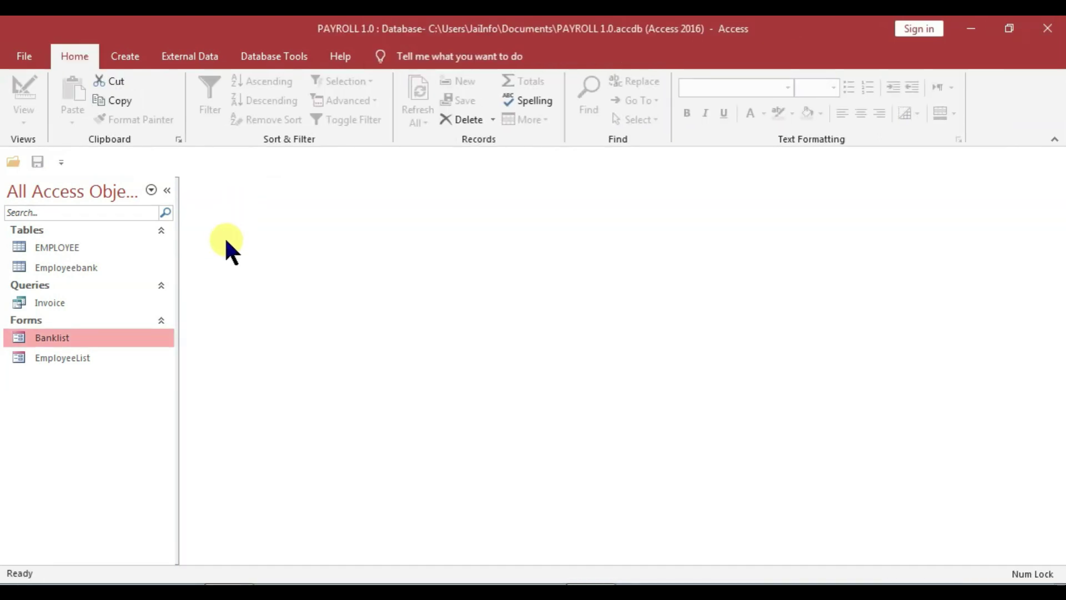